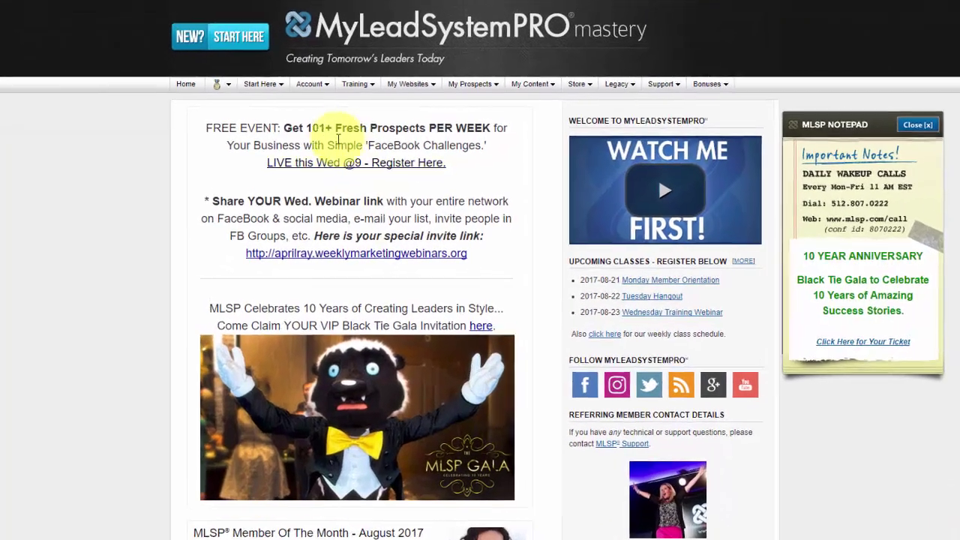
Go to My Autoresponders from the Account menu and scroll to the table of three AWeber autoresponders
click(318, 86)
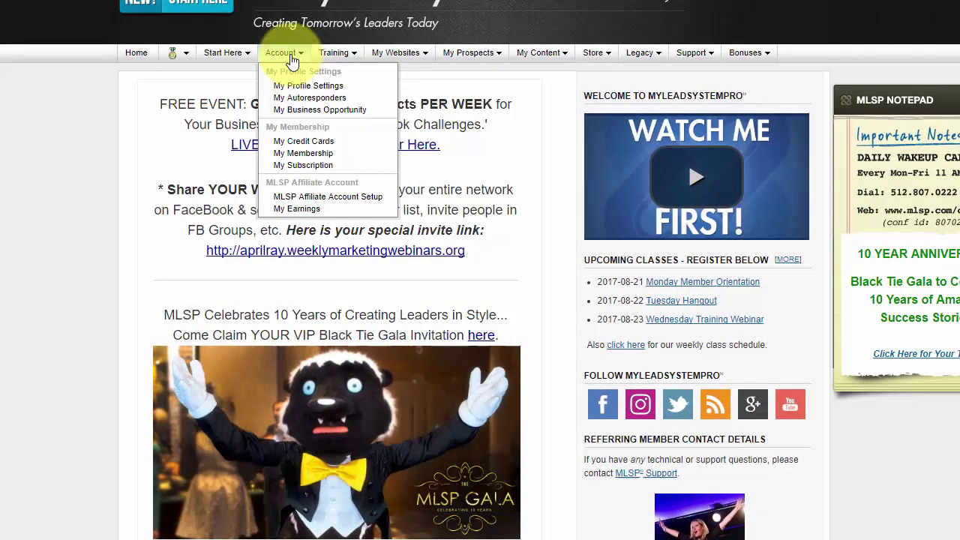
click(301, 105)
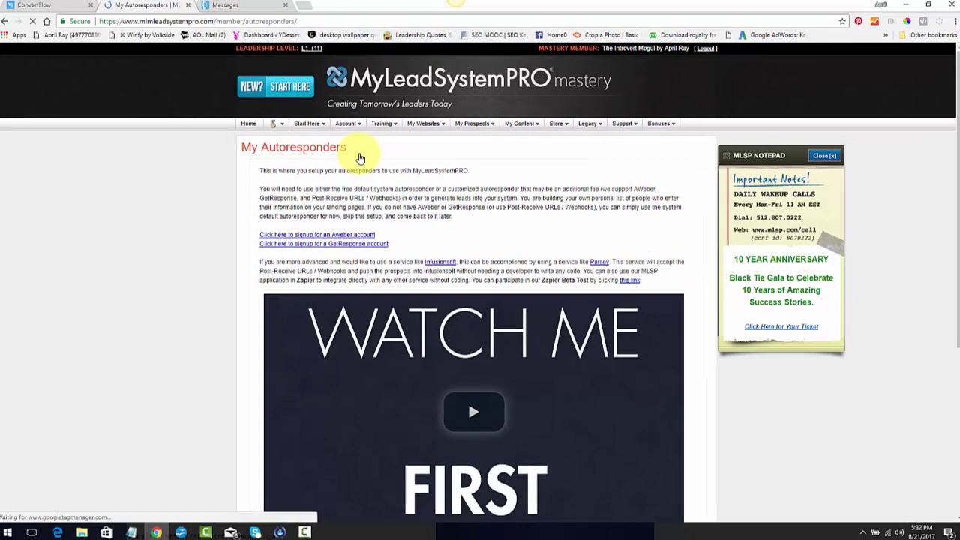
drag(953, 89, 956, 187)
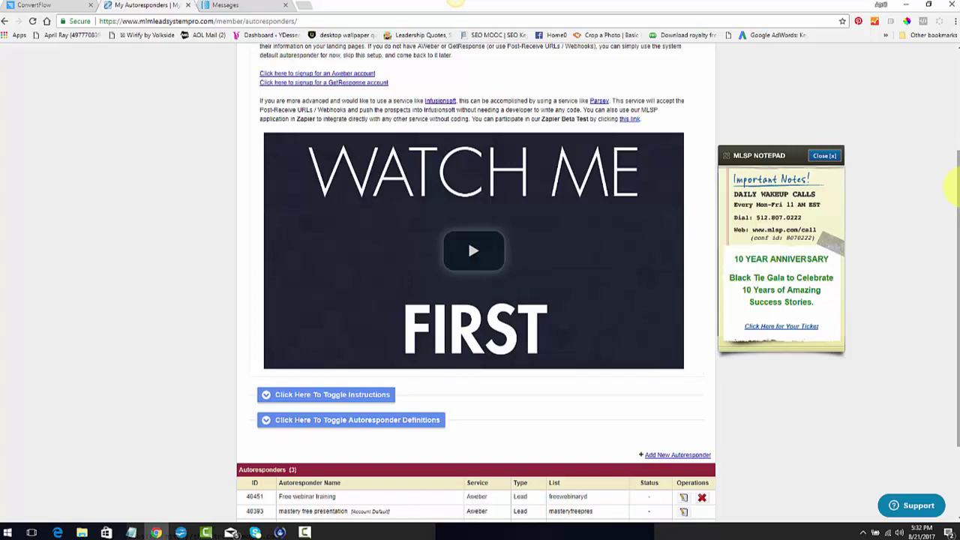
scroll(950, 191, down, 1)
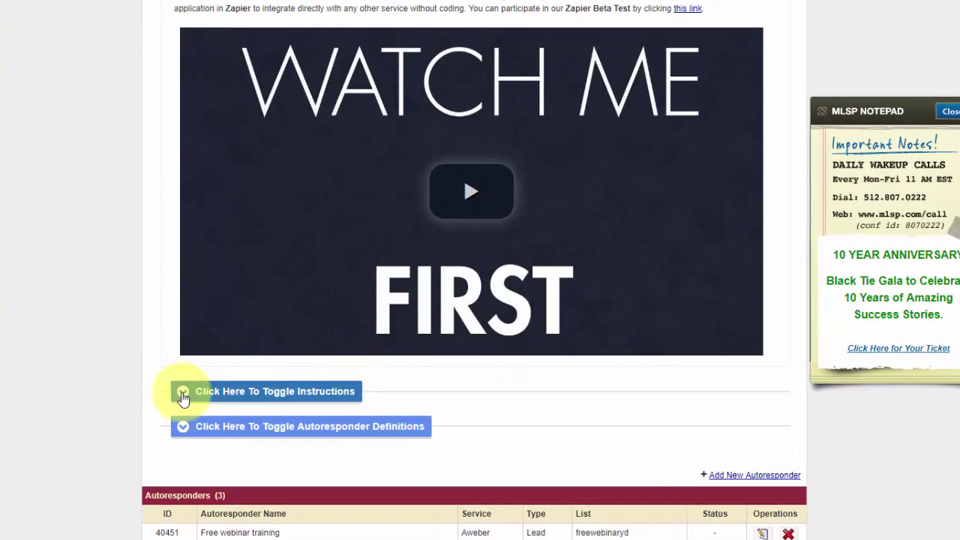
Show the setup instructions and scroll through the default-versus-custom options and AWeber and GetResponse videos
click(183, 398)
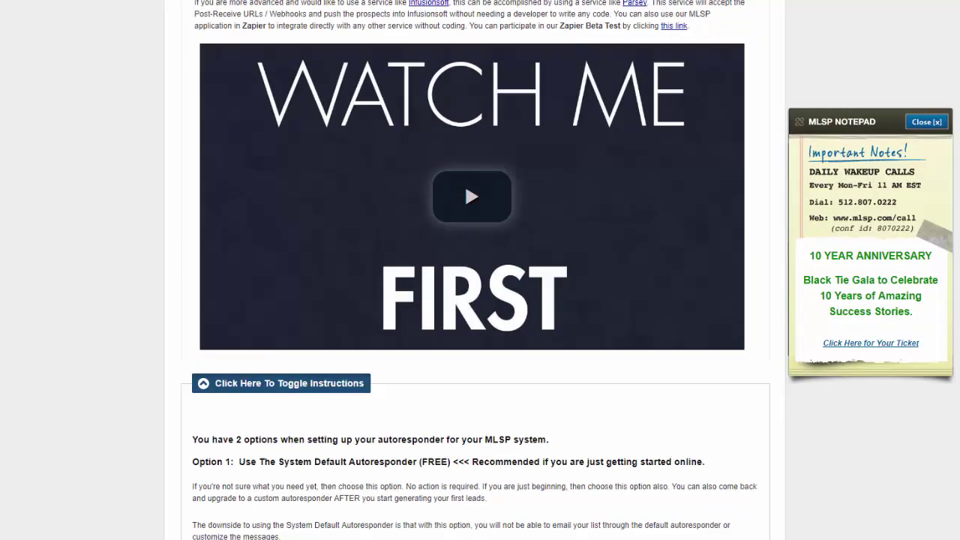
scroll(950, 225, down, 8)
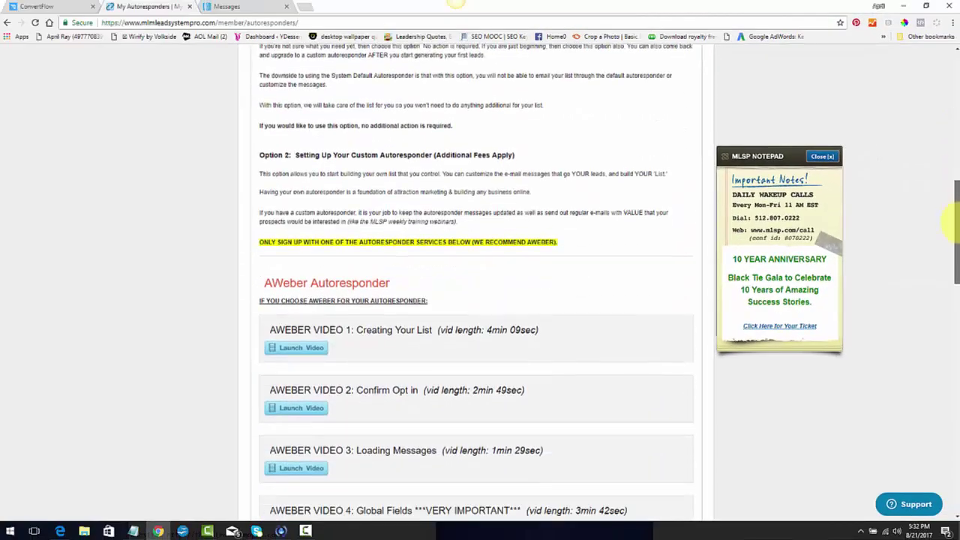
drag(956, 217, 950, 321)
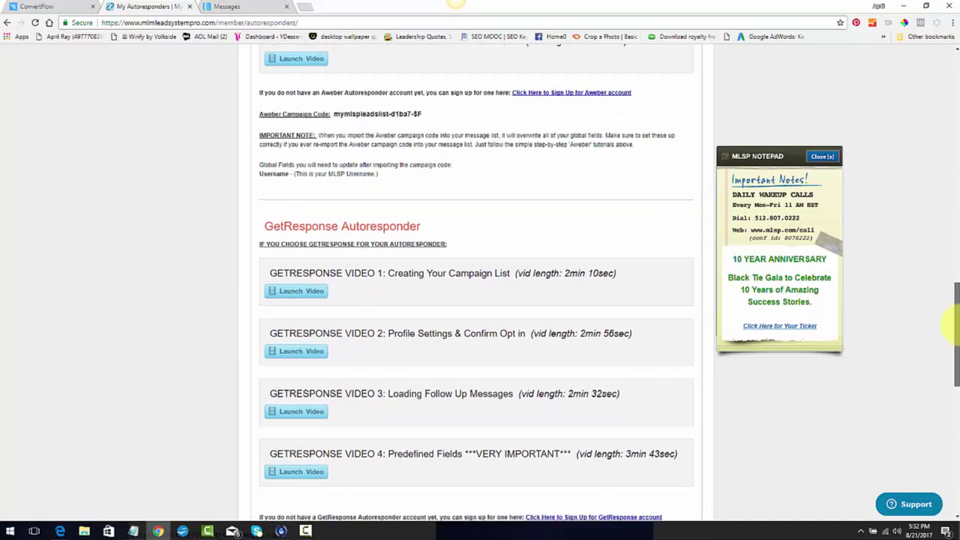
mouse_move(951, 322)
mouse_down()
mouse_move(951, 309)
mouse_move(954, 319)
mouse_up()
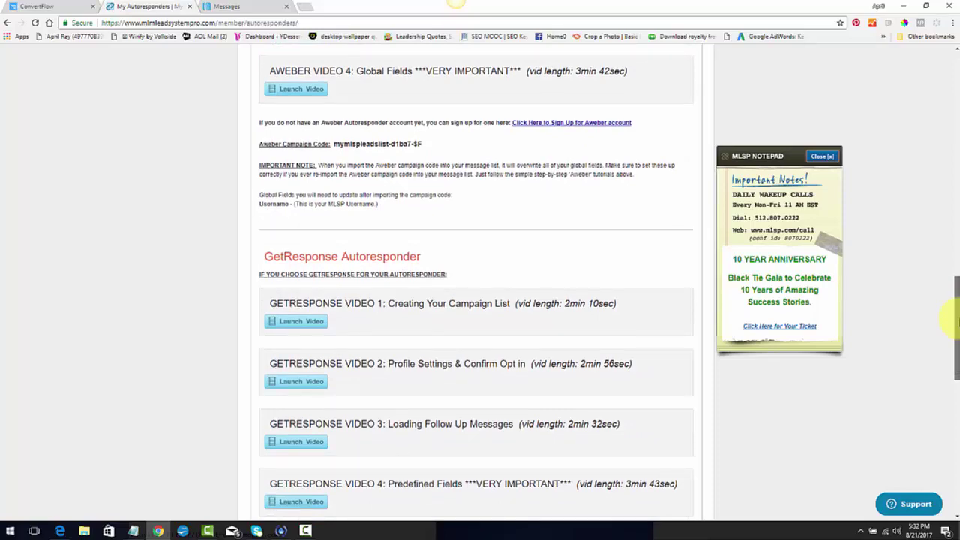
drag(954, 319, 956, 203)
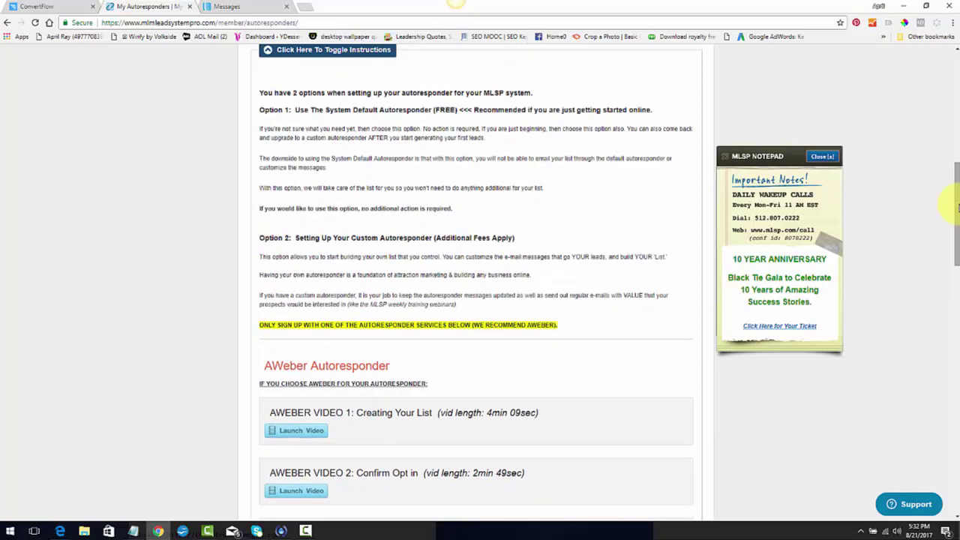
drag(956, 204, 484, 236)
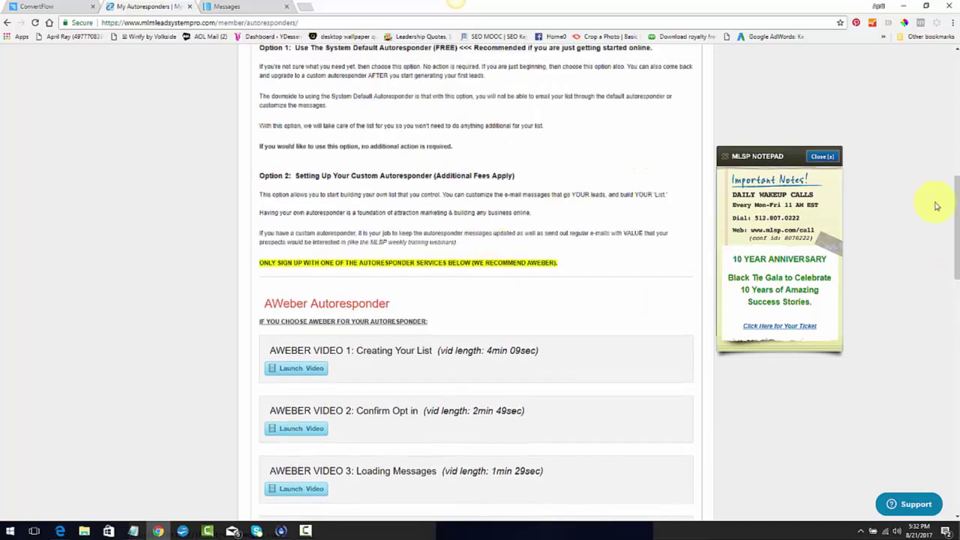
drag(957, 209, 956, 148)
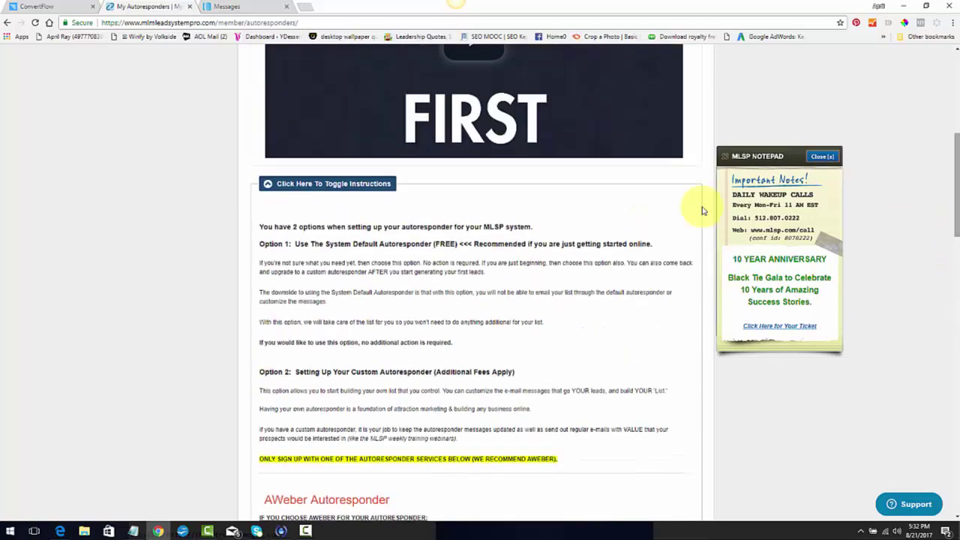
Hide the instructions, close the MLSP Notepad, and start a blank new autoresponder entry
click(268, 183)
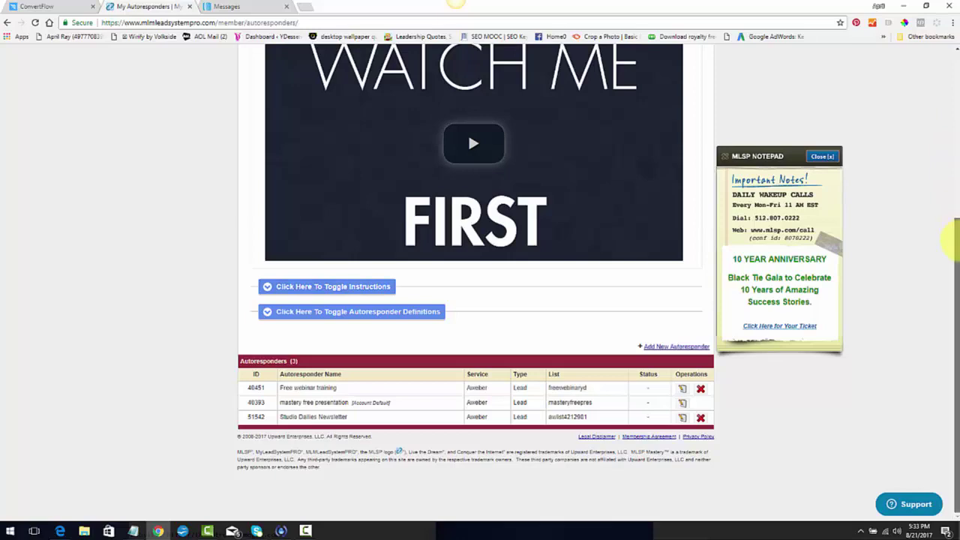
click(823, 159)
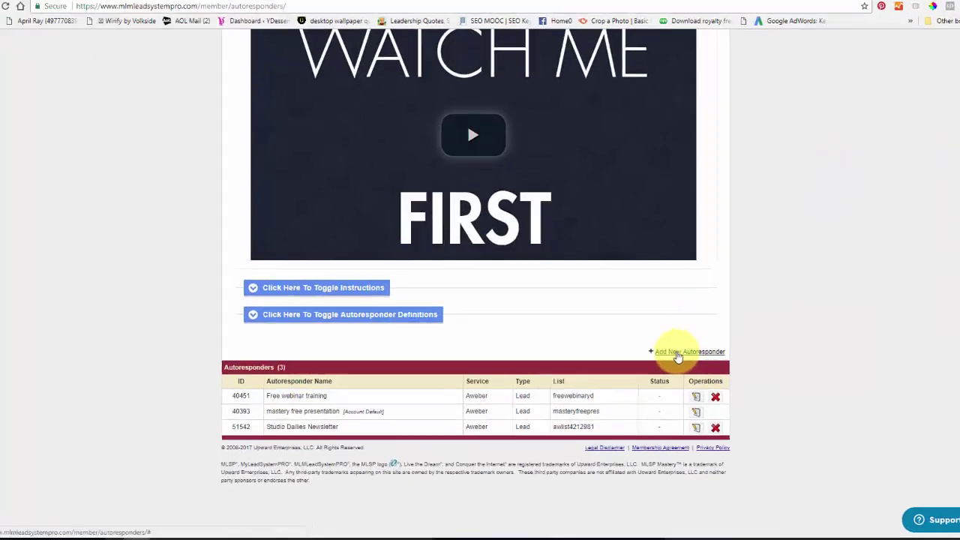
click(677, 357)
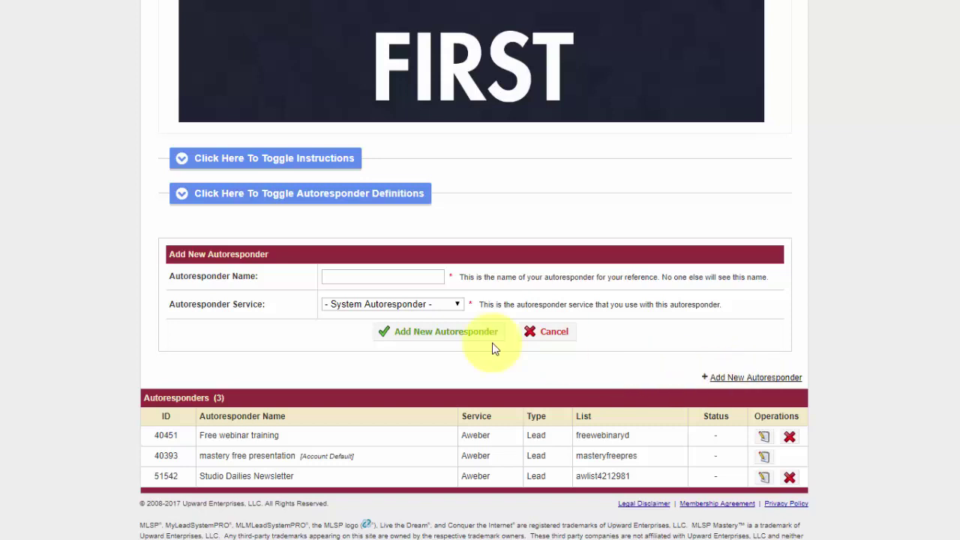
Name the new autoresponder 'test' with service Aweber, then go to the AWeber Messages tab
click(329, 279)
text(test)
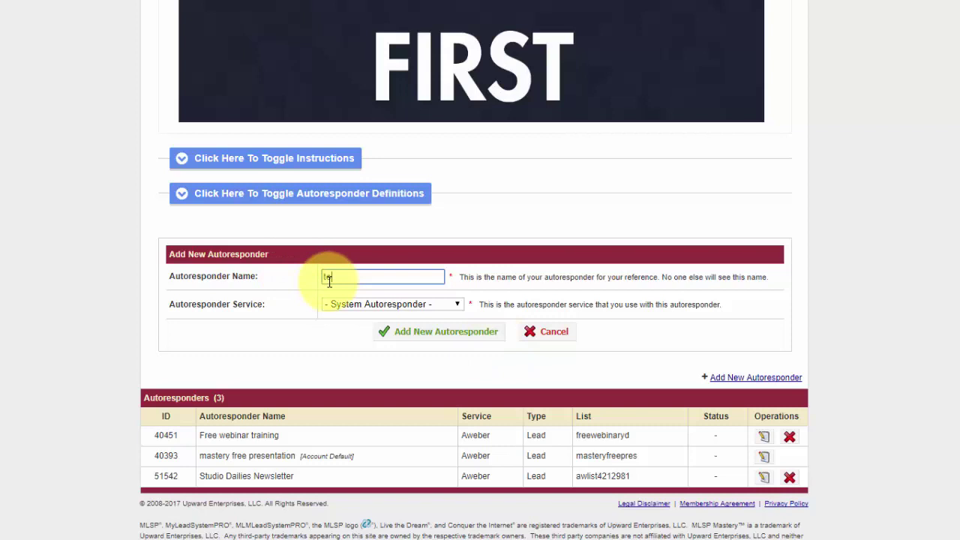
click(456, 304)
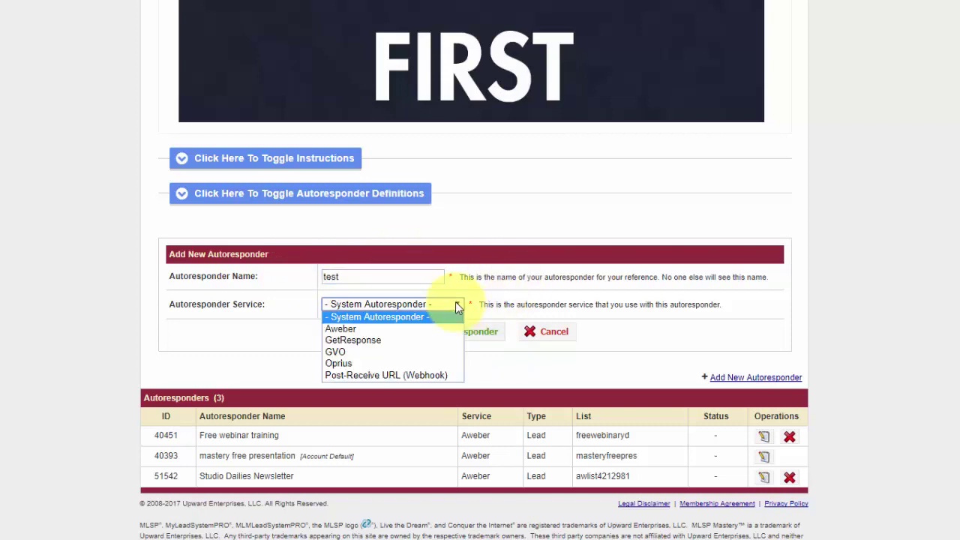
click(353, 329)
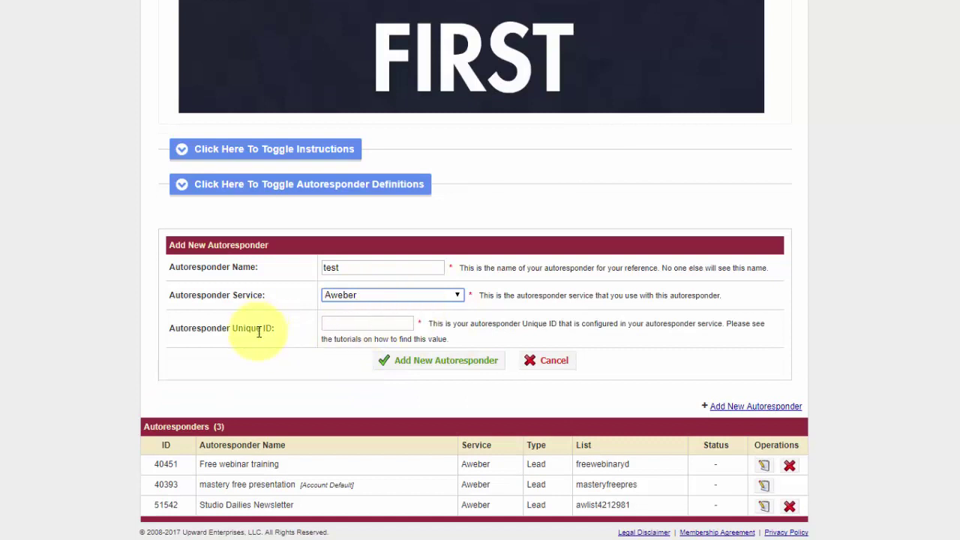
drag(172, 328, 278, 336)
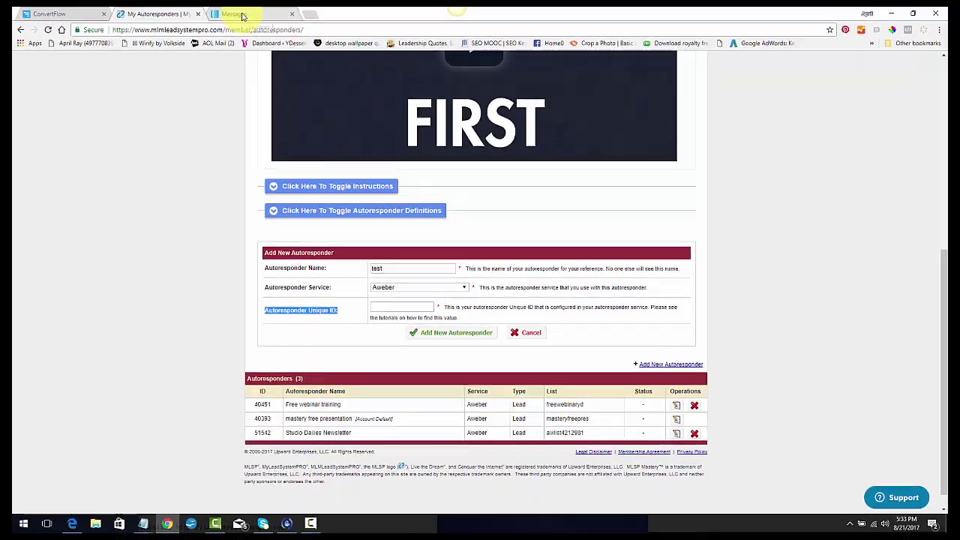
click(239, 14)
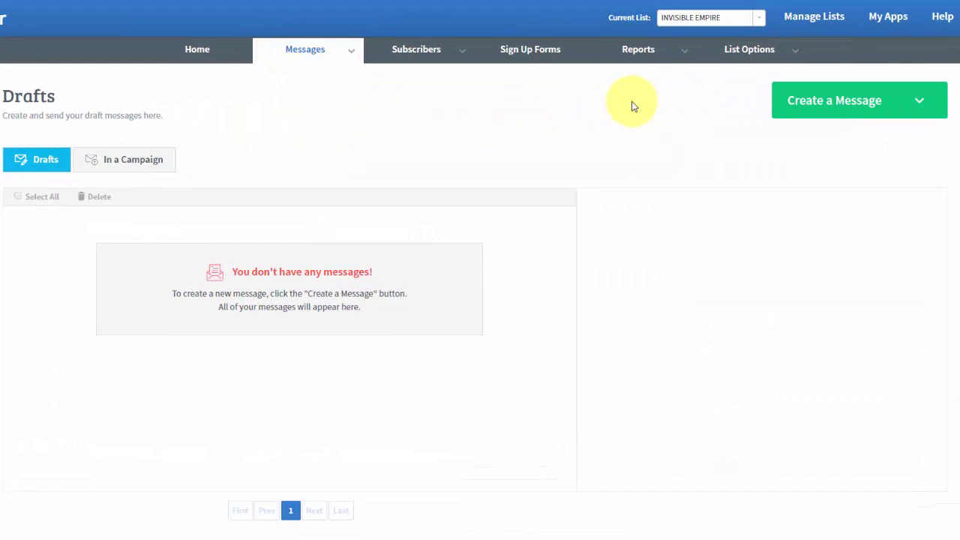
Copy the INVISIBLE EMPIRE list's Unique List ID from its AWeber List Options page
mouse_move(764, 54)
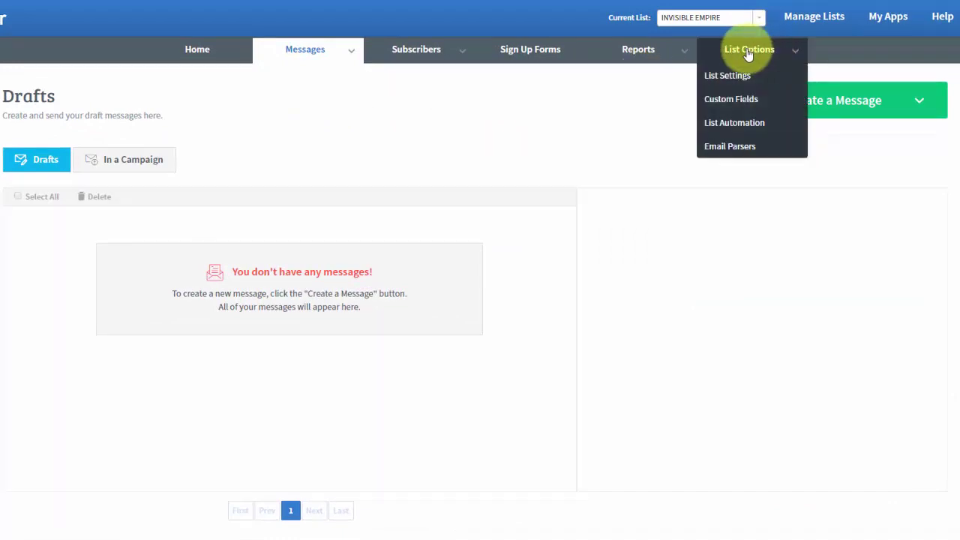
click(735, 77)
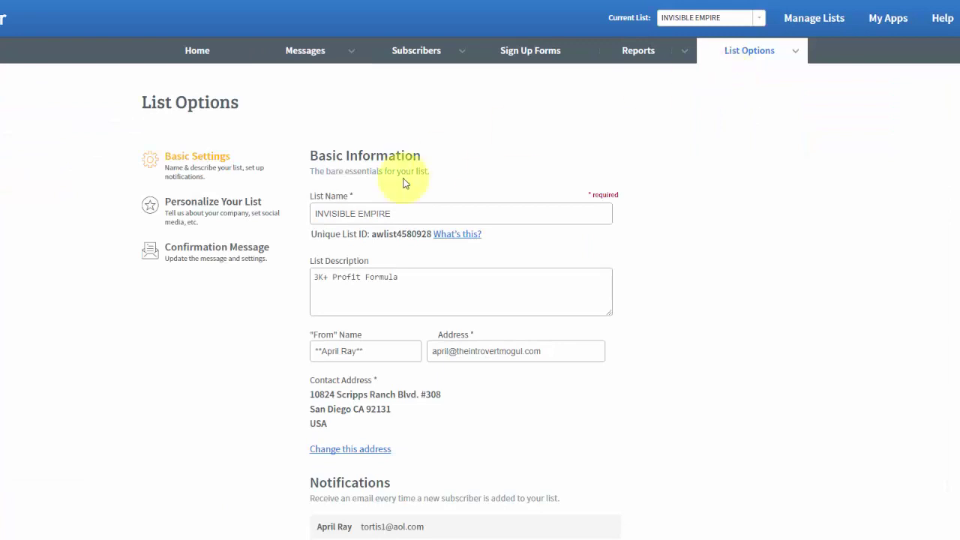
mouse_move(312, 235)
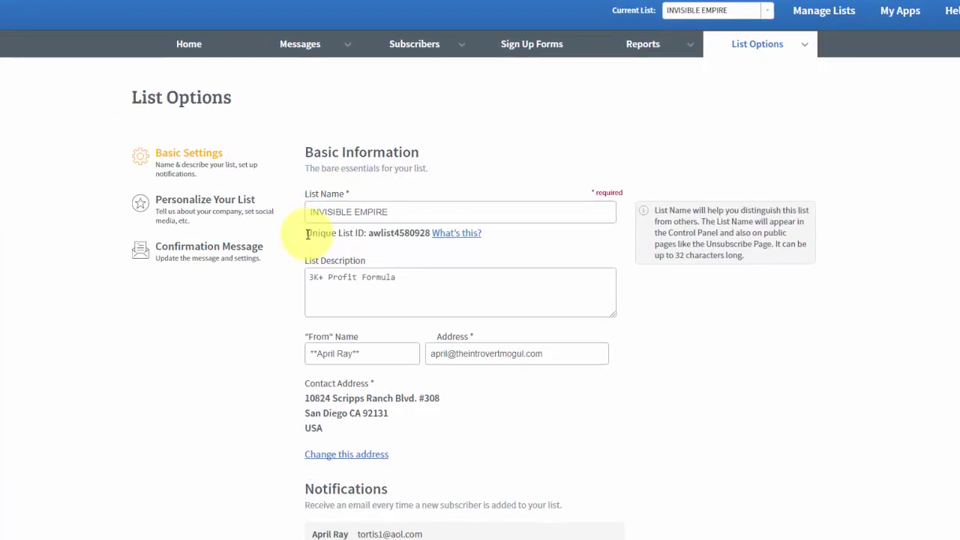
drag(308, 234, 505, 249)
click(510, 247)
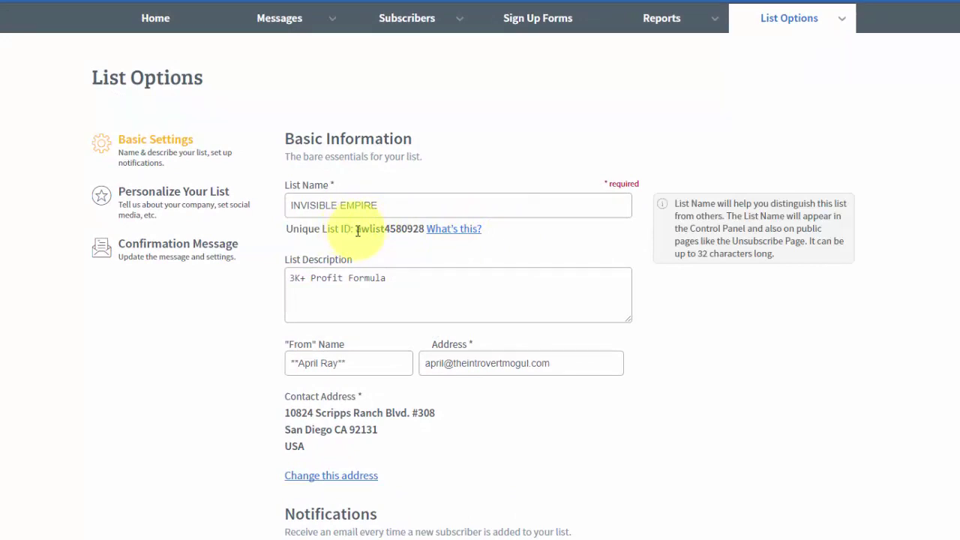
drag(357, 229, 422, 231)
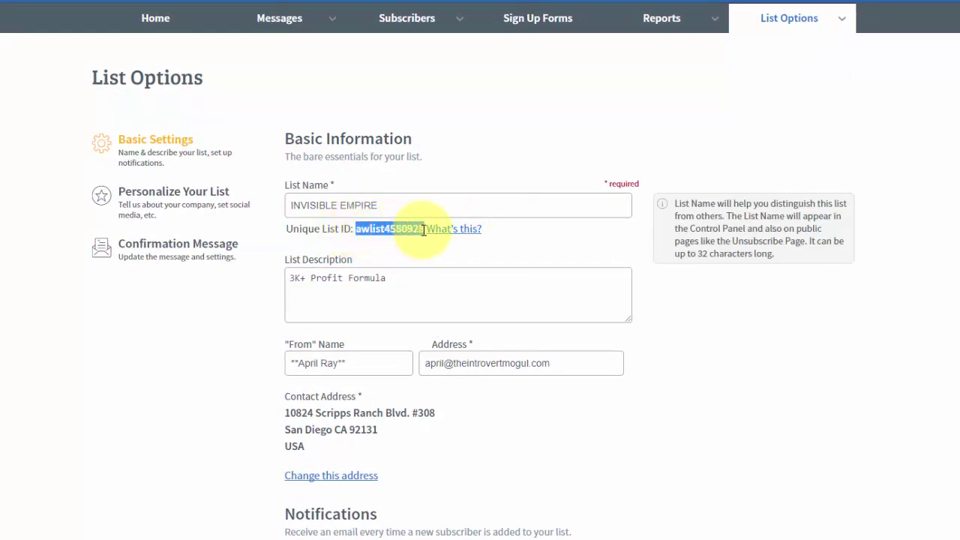
right_click(412, 229)
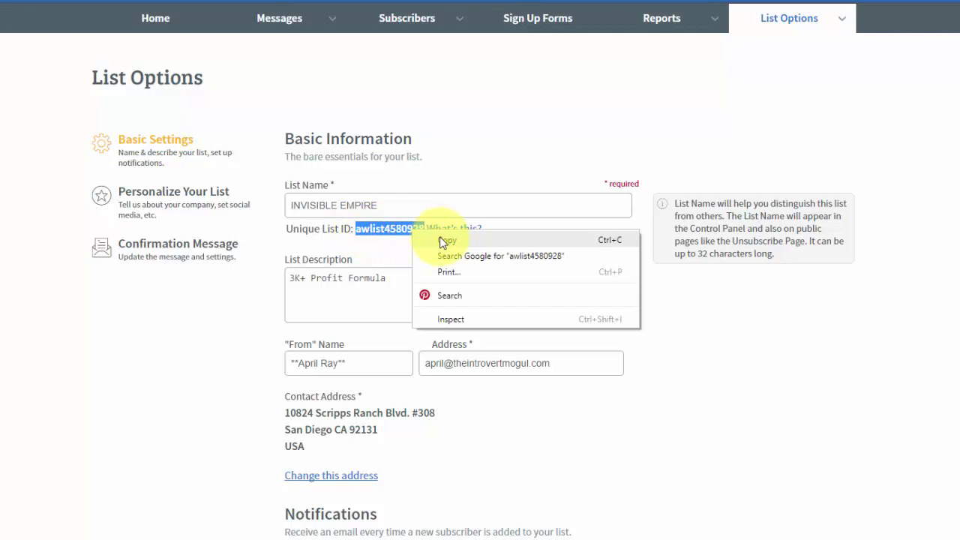
click(440, 240)
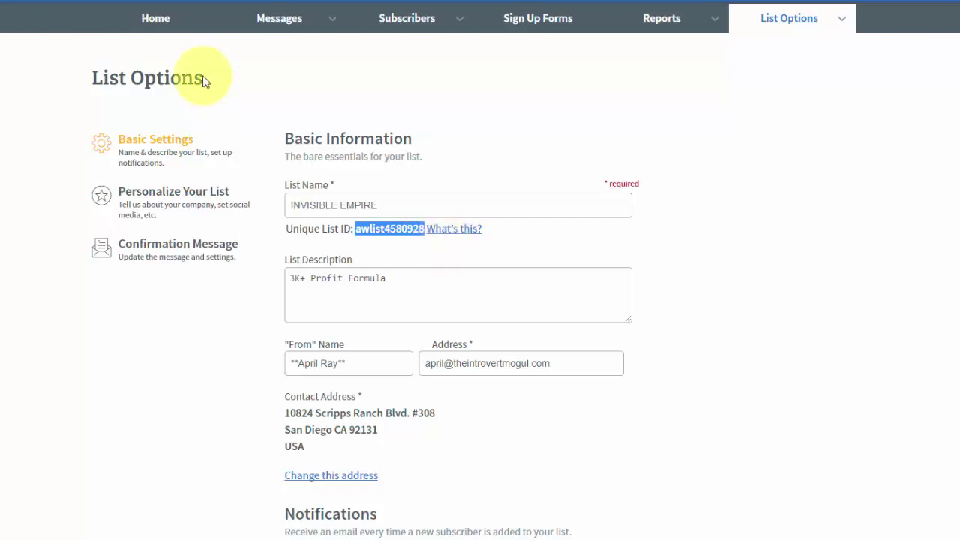
Paste the copied list ID into the Autoresponder Unique ID field, then cancel the new entry
key(ctrl+Tab)
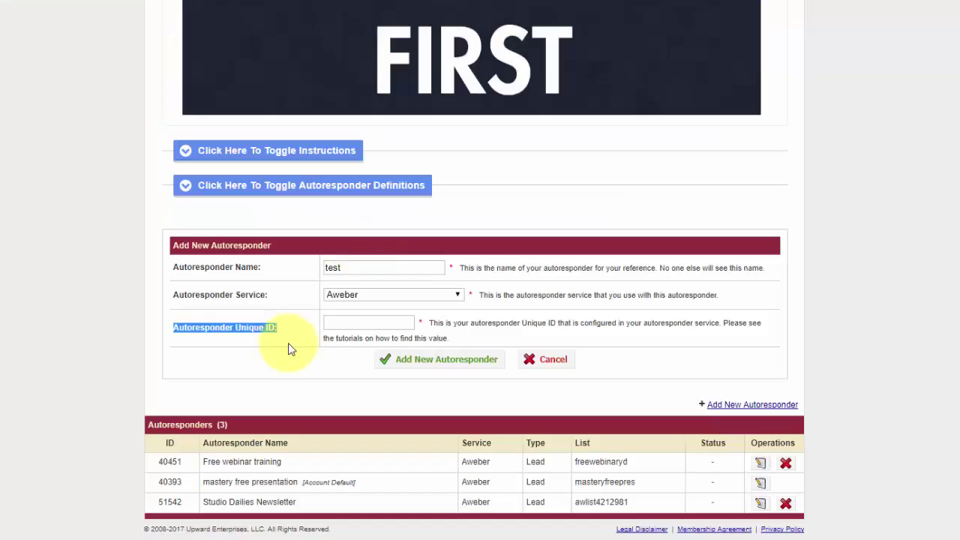
click(333, 326)
key(ctrl+v)
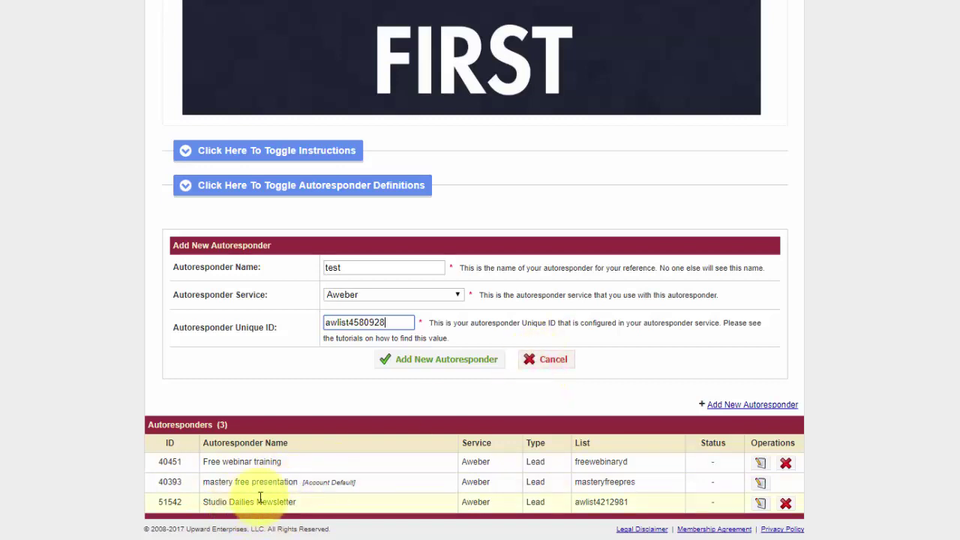
click(545, 361)
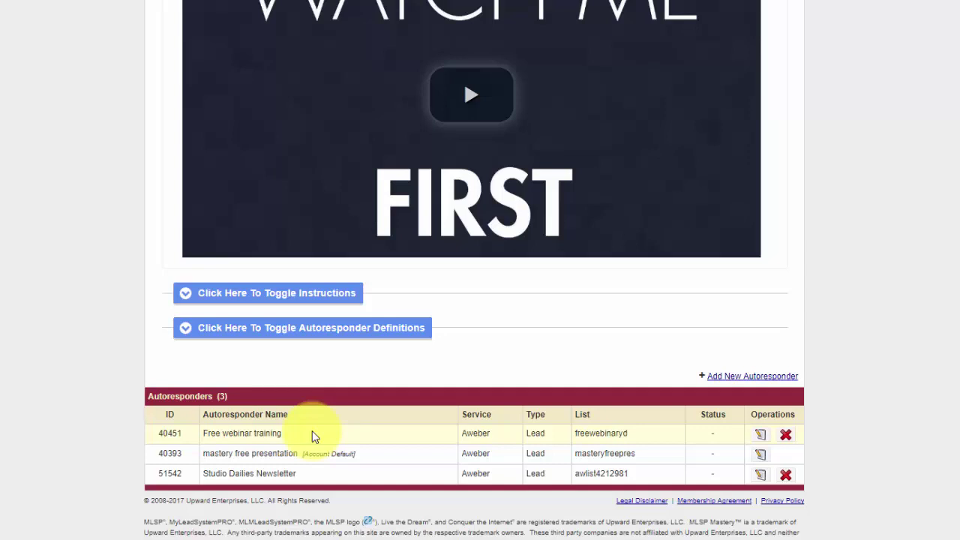
Scroll to the top and look through the My Prospects menu options
scroll(952, 367, up, 6)
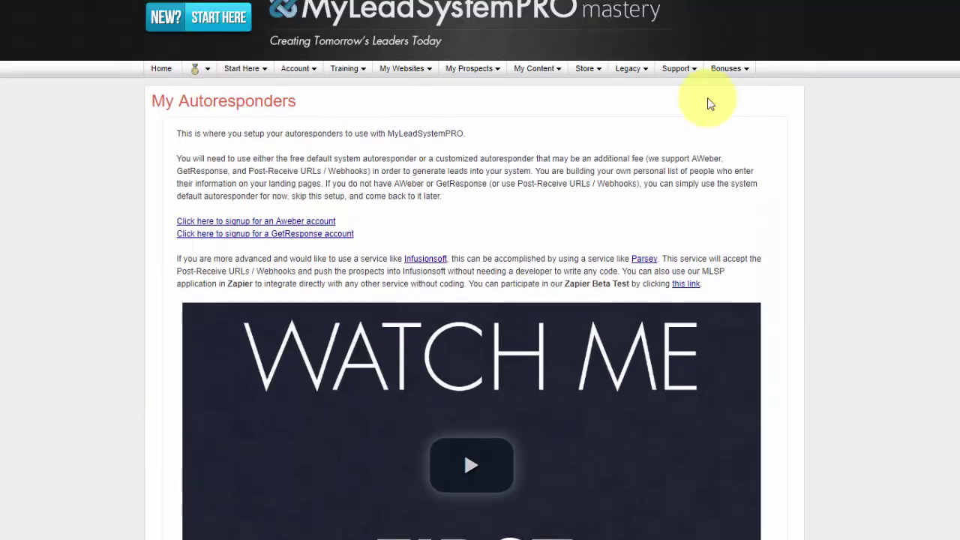
click(469, 68)
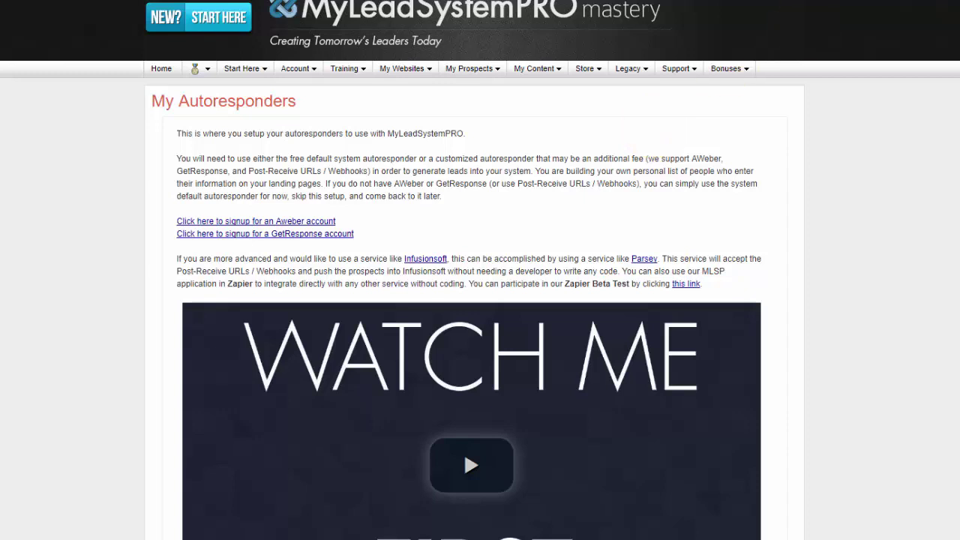
scroll(480, 300, down, 3)
scroll(480, 300, up, 2)
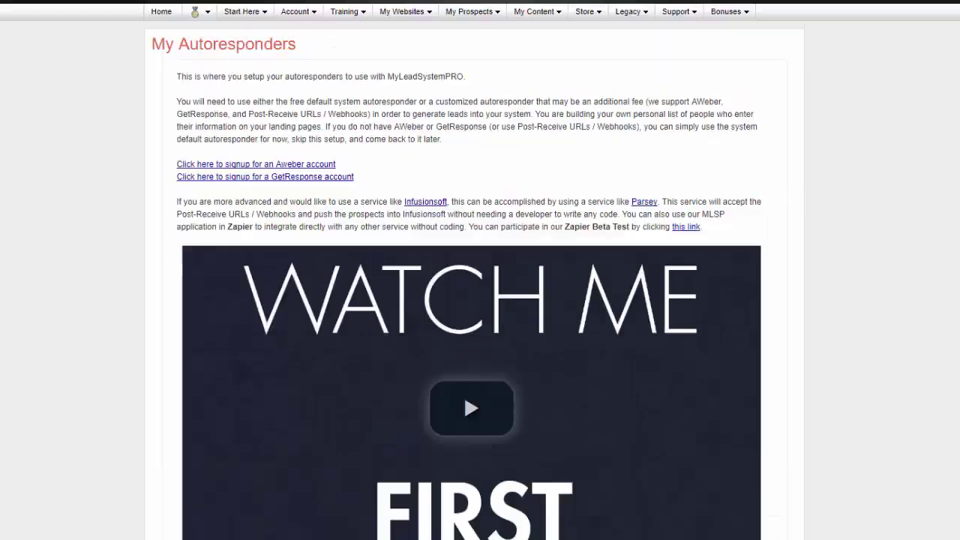
scroll(446, 392, down, 4)
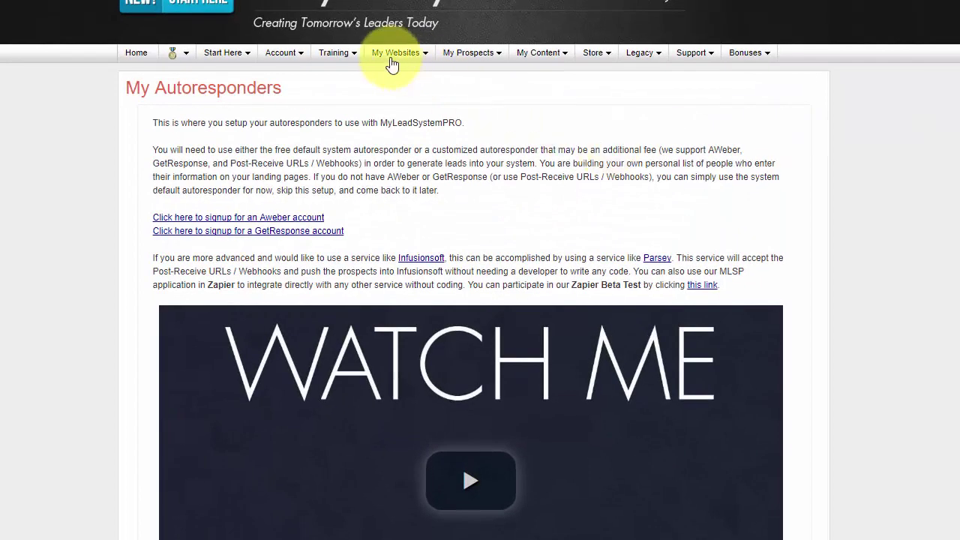
Choose MLSP System Campaigns from the My Websites menu
mouse_move(395, 58)
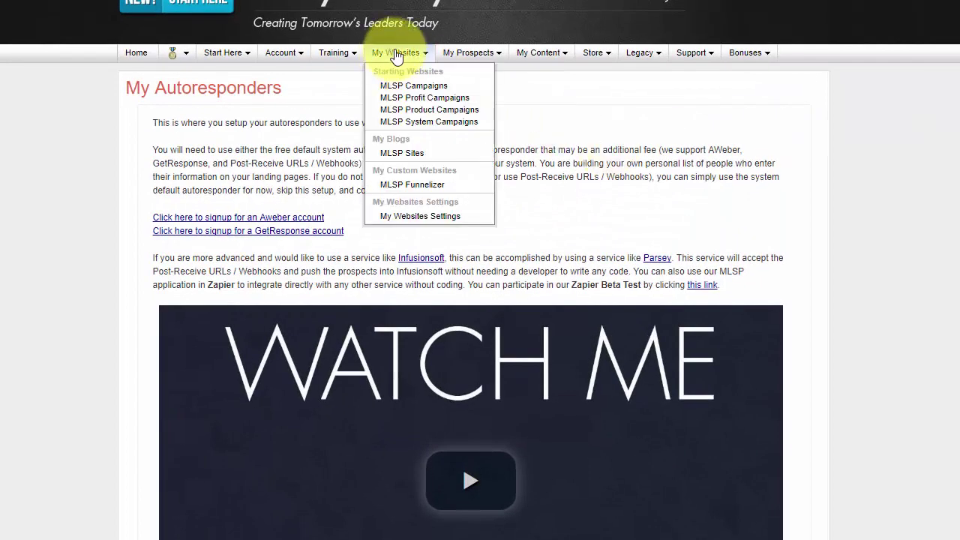
click(433, 123)
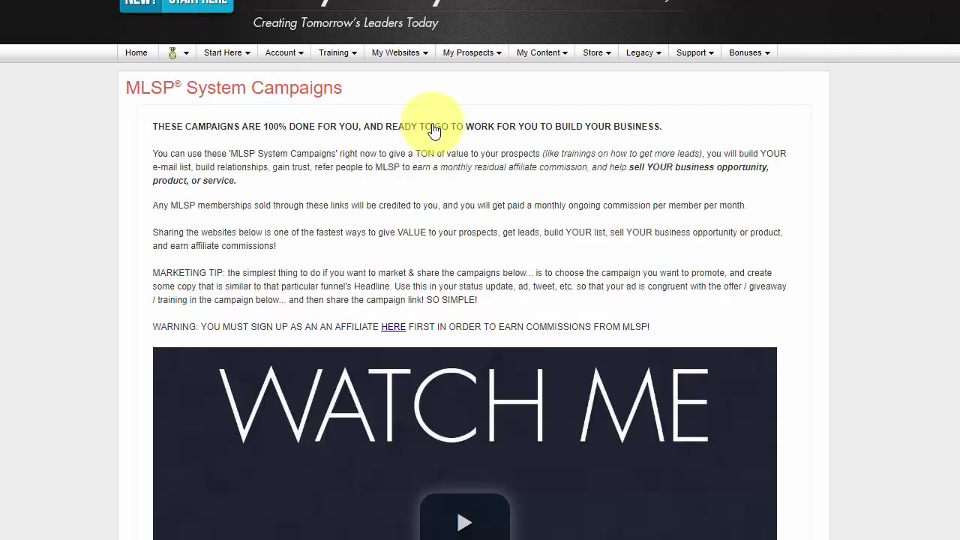
scroll(480, 299, down, 7)
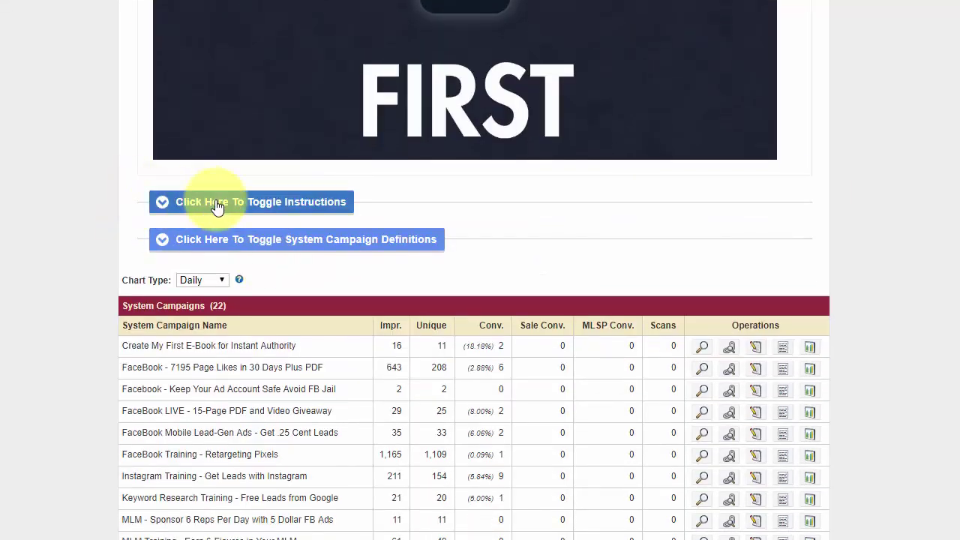
click(186, 211)
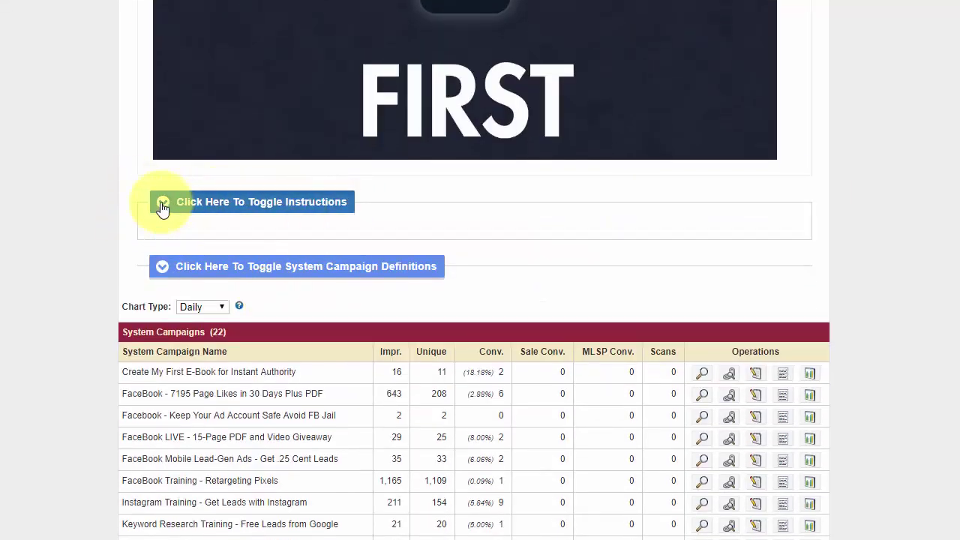
scroll(480, 300, down, 1)
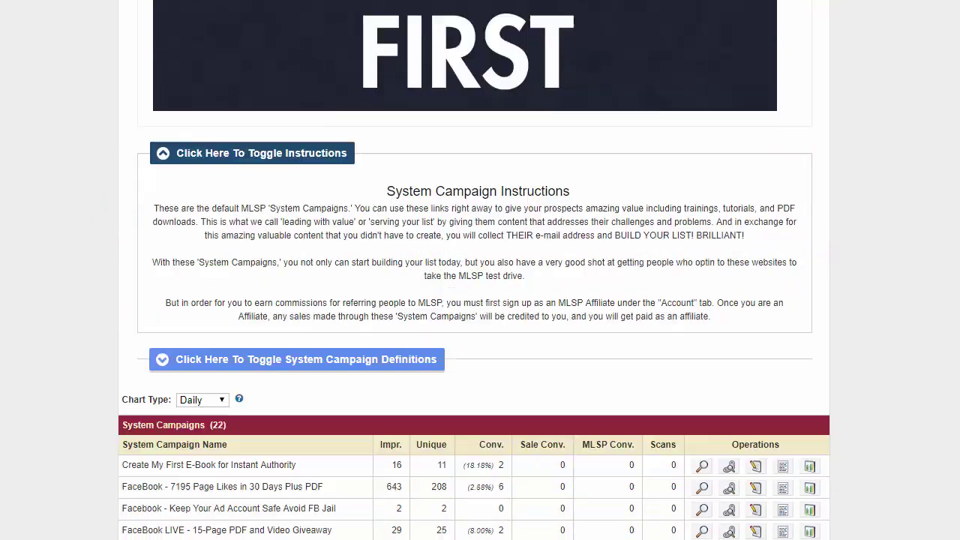
click(193, 192)
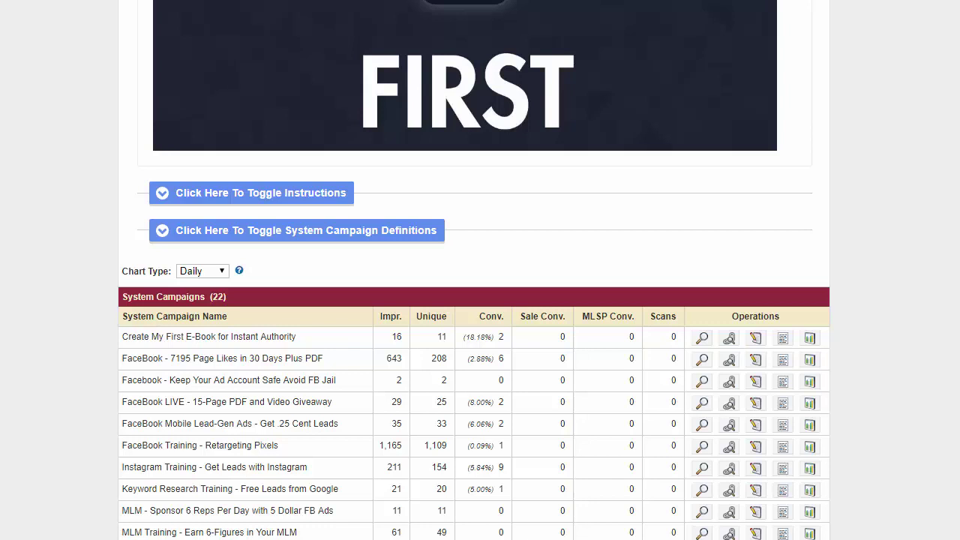
scroll(619, 363, down, 3)
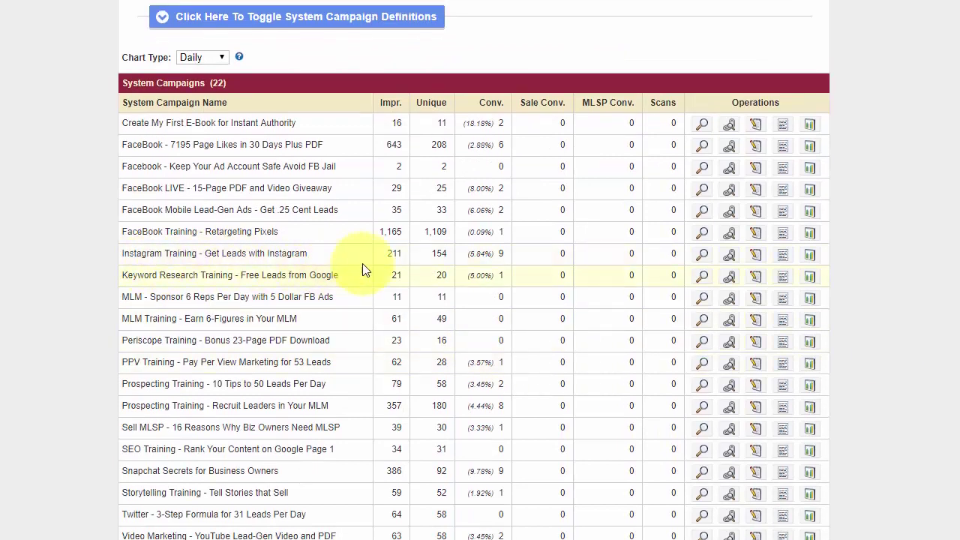
Open the Instagram Training campaign's settings and check the lead name and phone request options
click(756, 259)
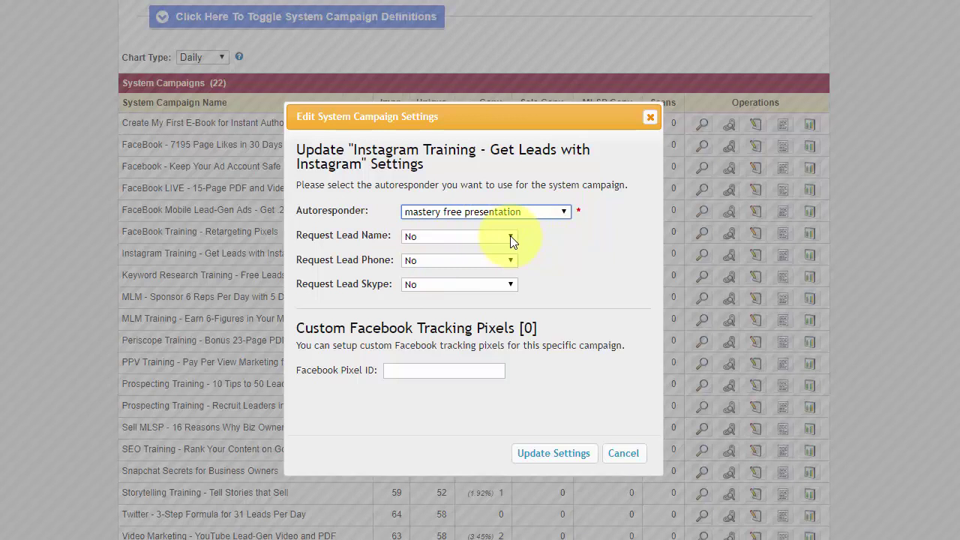
click(511, 238)
click(510, 238)
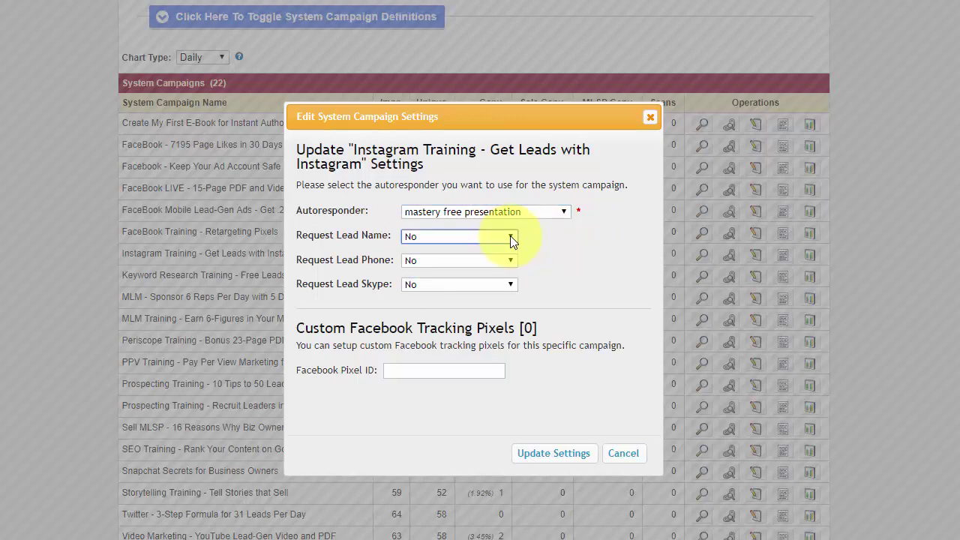
click(514, 267)
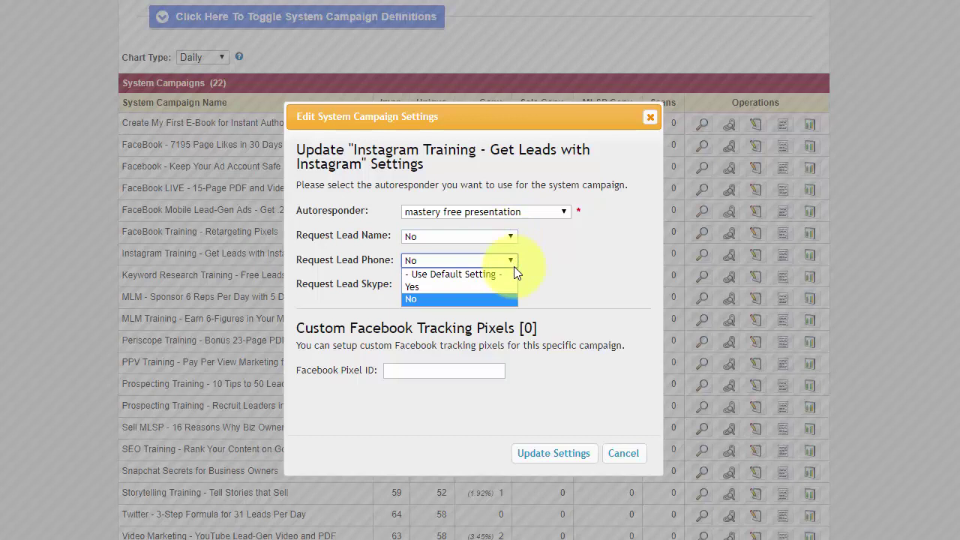
click(519, 267)
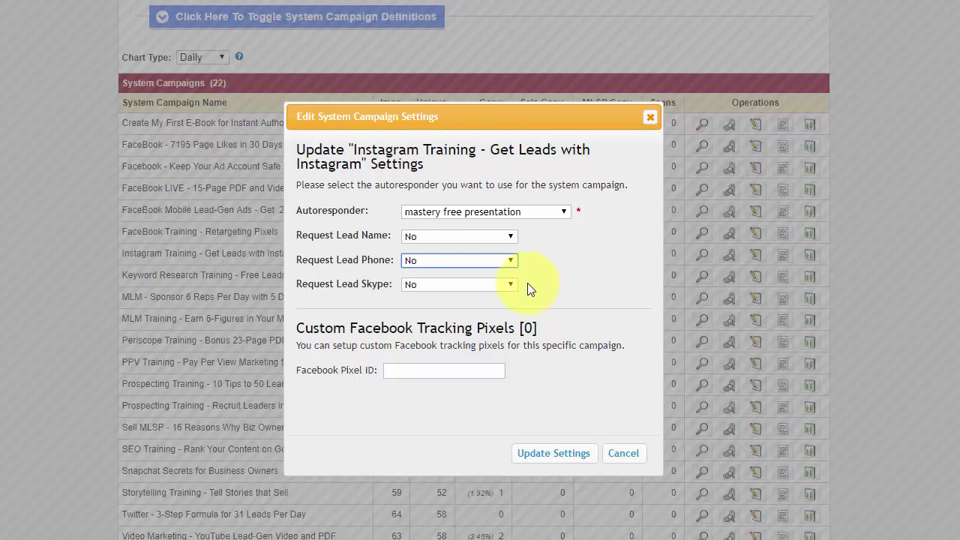
Try setting the lead name and phone requests to Yes and resetting the name request to default
click(511, 236)
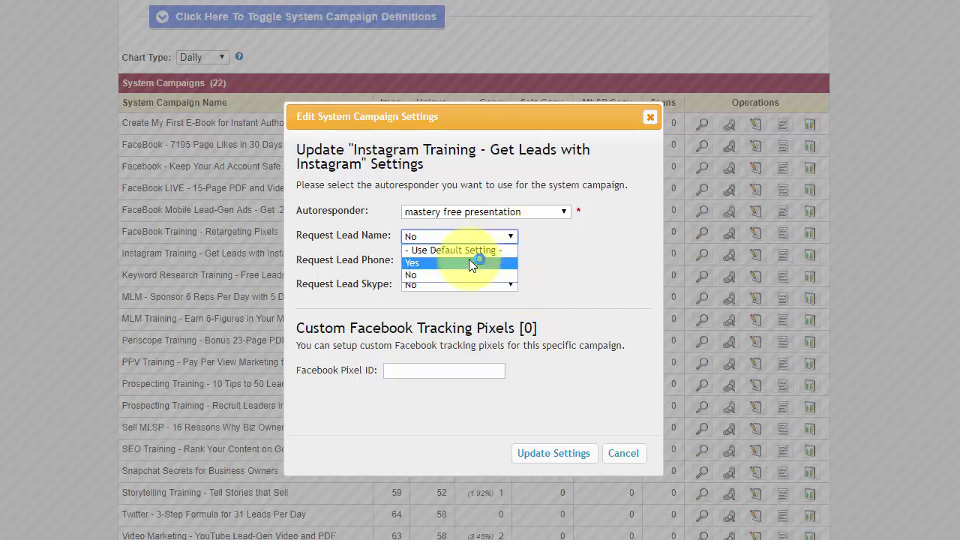
click(471, 263)
click(508, 262)
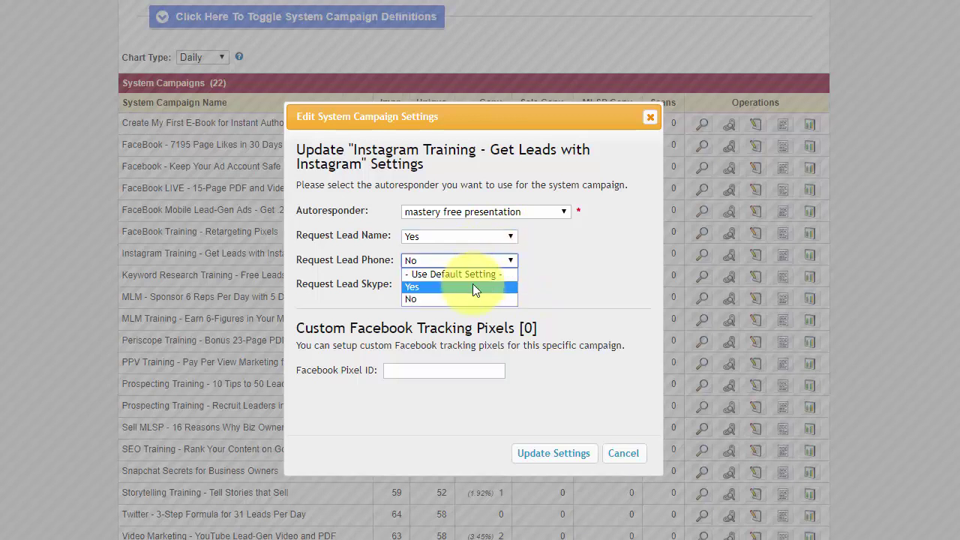
click(472, 286)
click(512, 238)
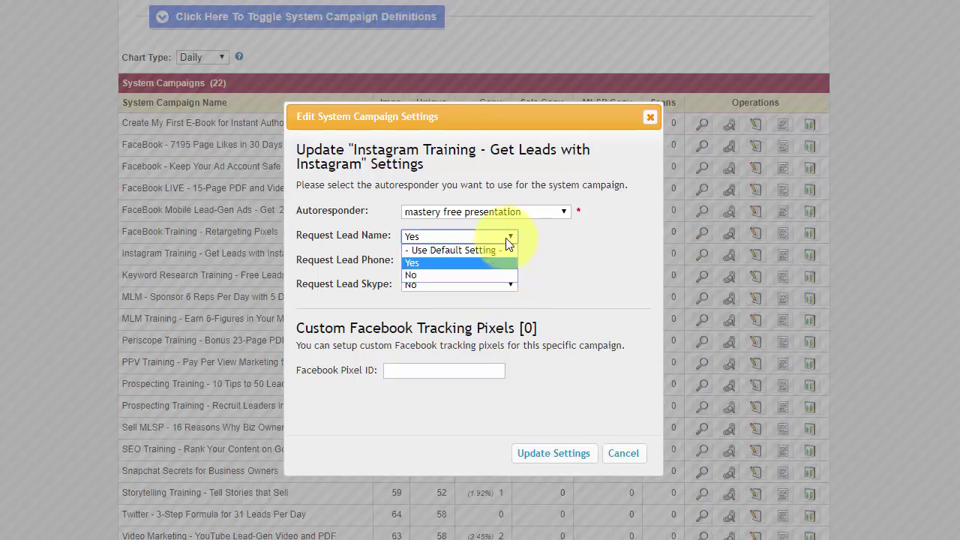
click(495, 249)
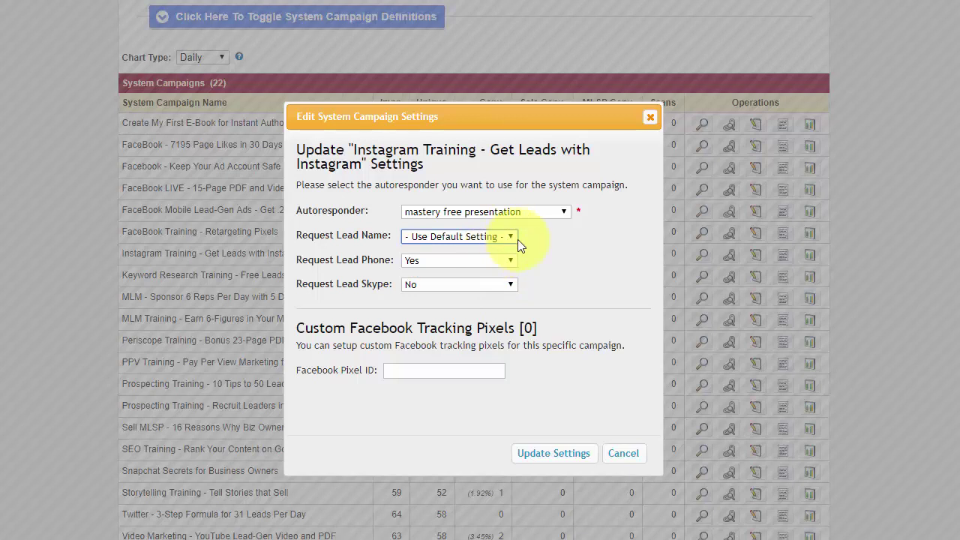
click(508, 236)
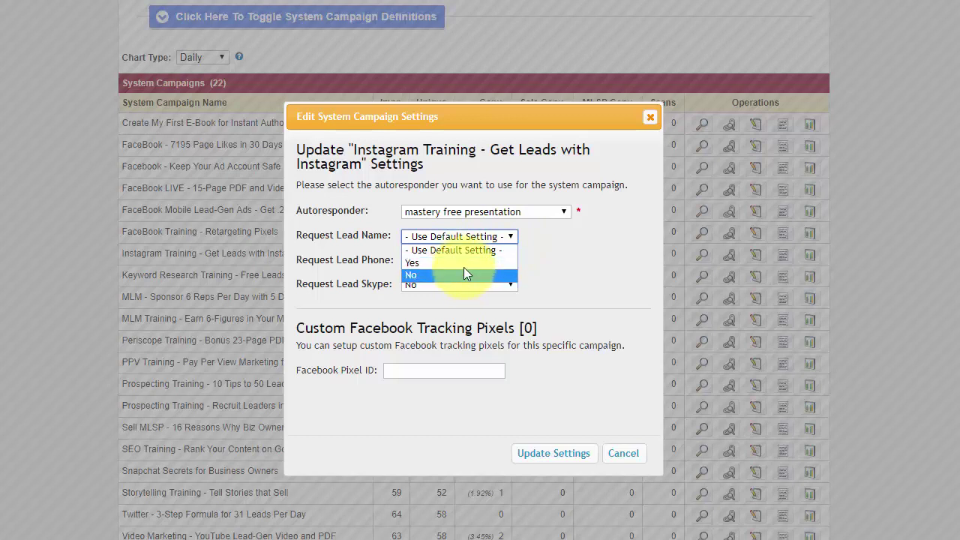
click(469, 262)
click(512, 238)
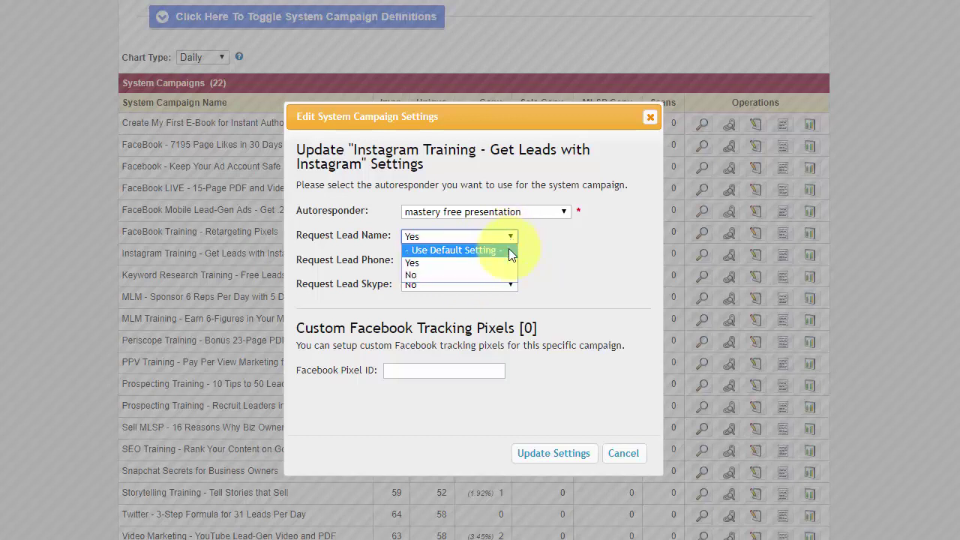
click(512, 249)
click(510, 238)
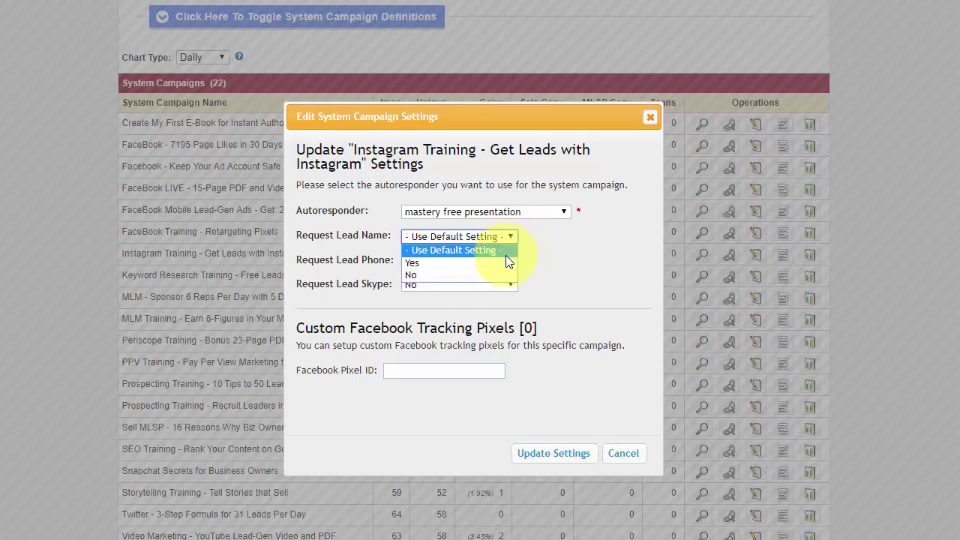
click(507, 263)
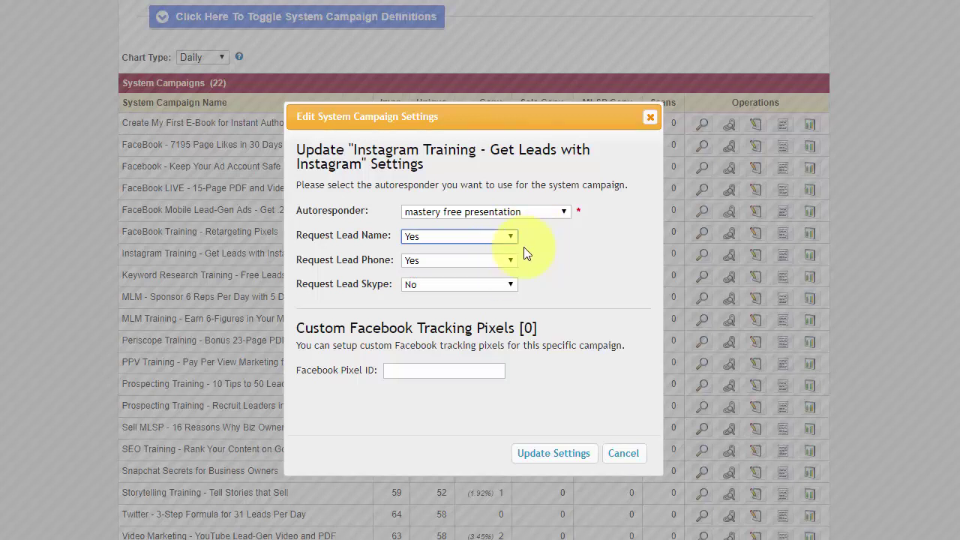
Set Request Lead Name and Phone to No and Request Lead Skype to Yes
click(515, 236)
click(495, 274)
click(511, 260)
click(494, 293)
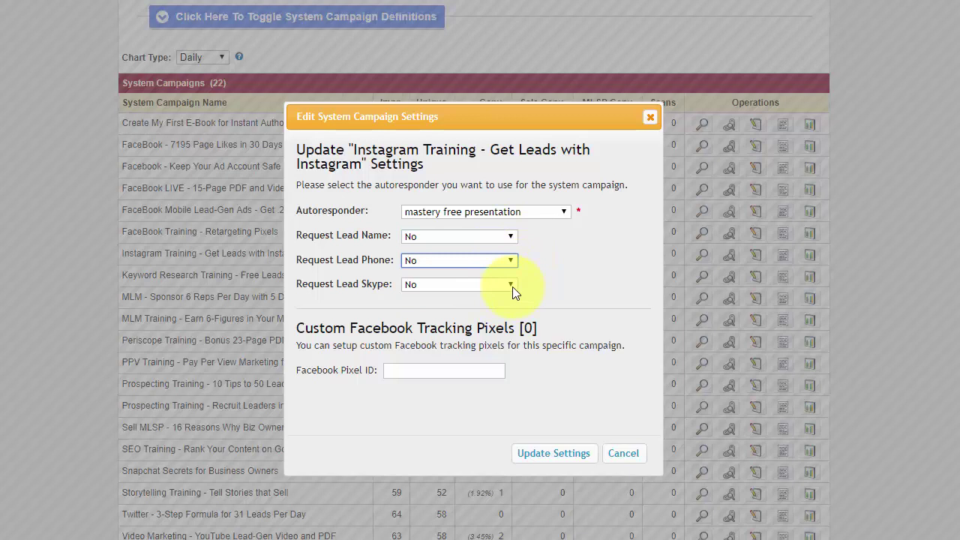
click(510, 285)
click(485, 311)
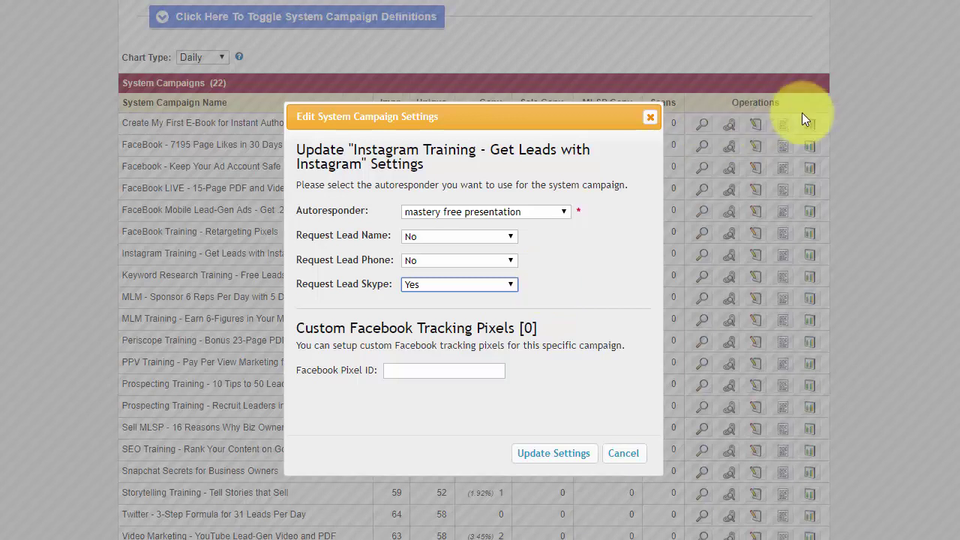
Close the Edit System Campaign Settings dialog to return to the 22-campaign table
click(646, 121)
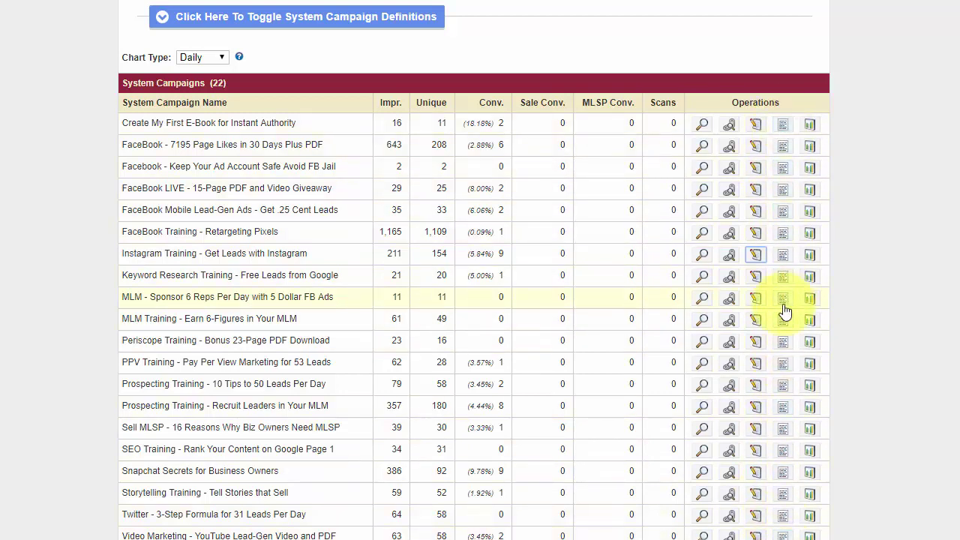
Open the Instagram Training campaign's Swipe Copy and scroll through its Facebook status and group posts
click(781, 257)
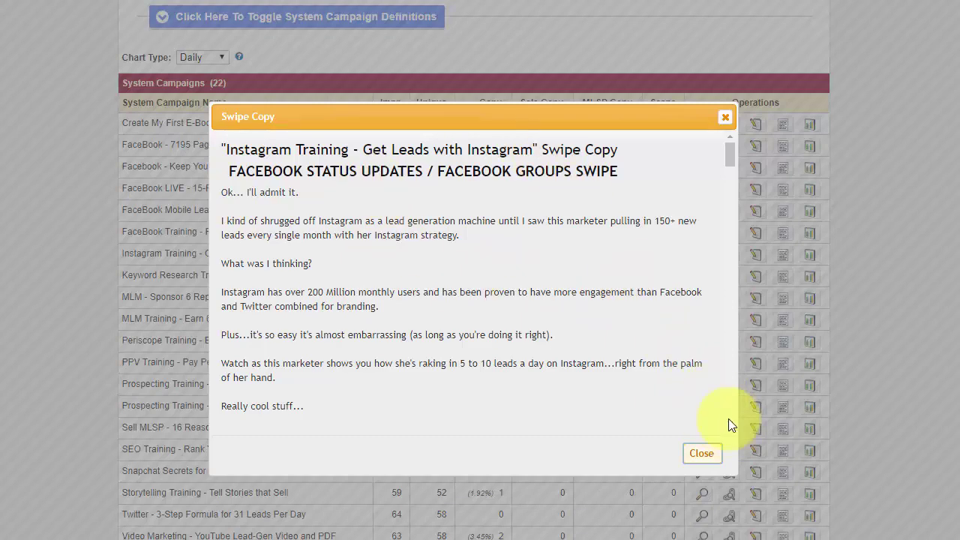
scroll(730, 422, down, 8)
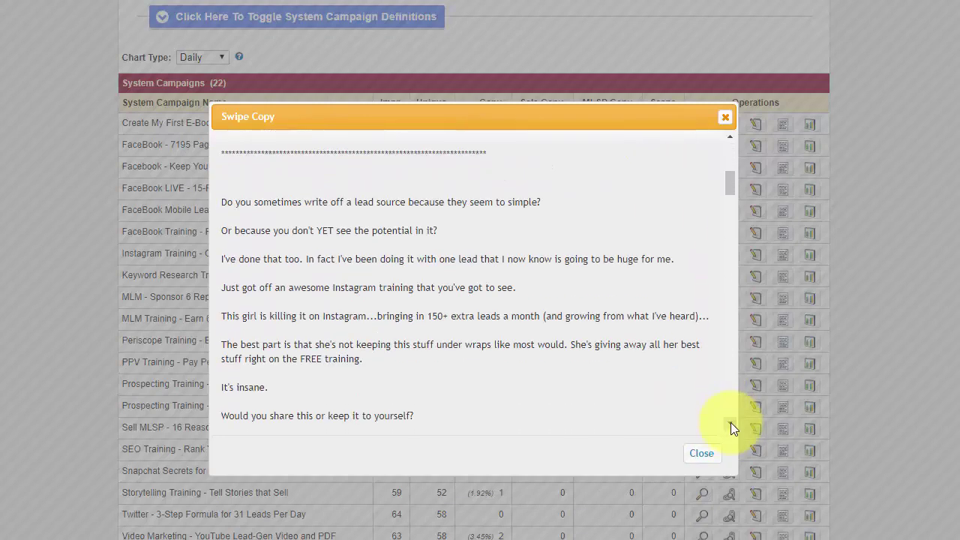
scroll(730, 423, down, 15)
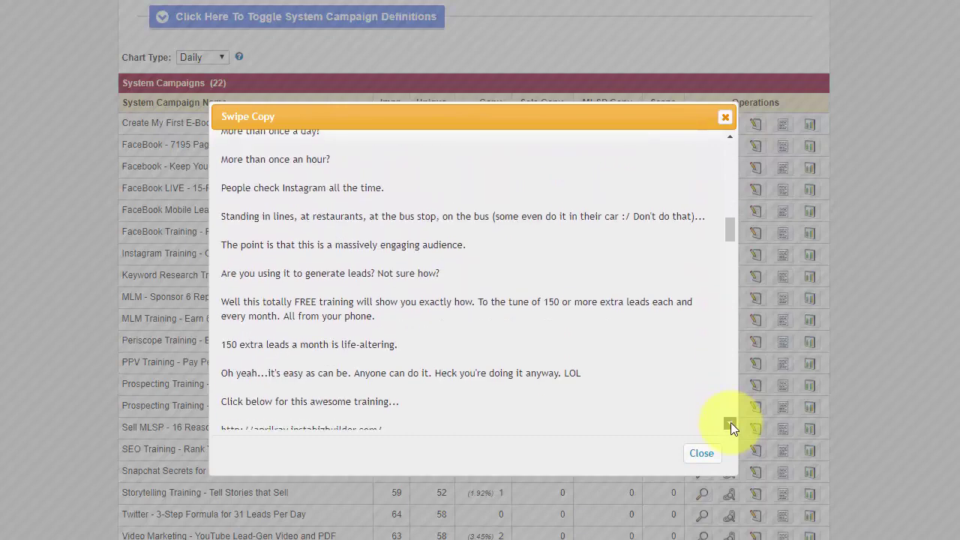
scroll(731, 422, down, 8)
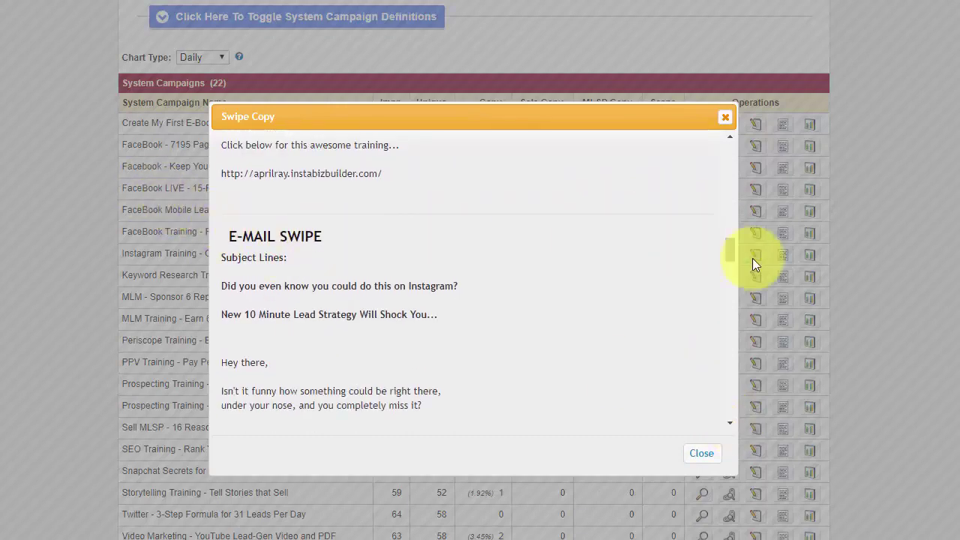
drag(729, 248, 708, 140)
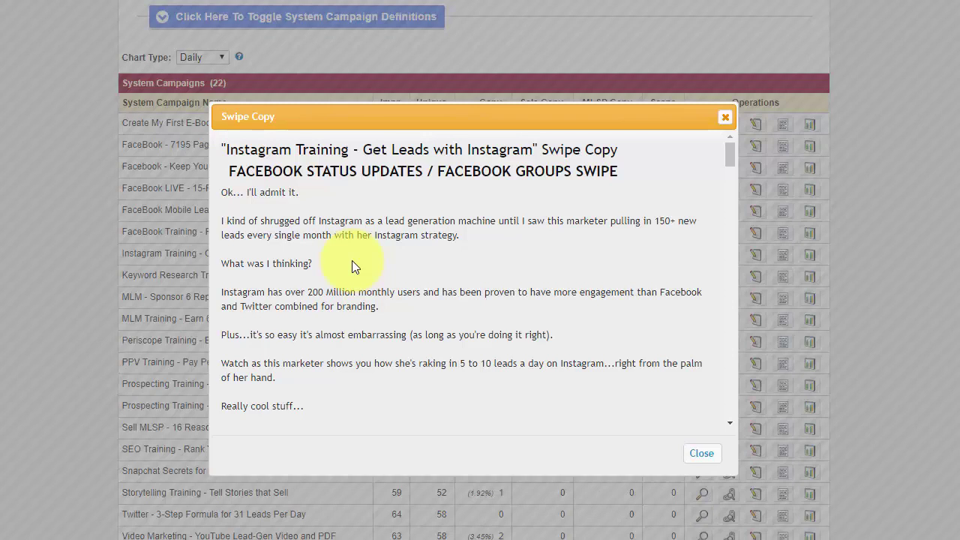
Scroll to the promo message about 150+ monthly Instagram leads, then close the Swipe Copy dialog
click(730, 426)
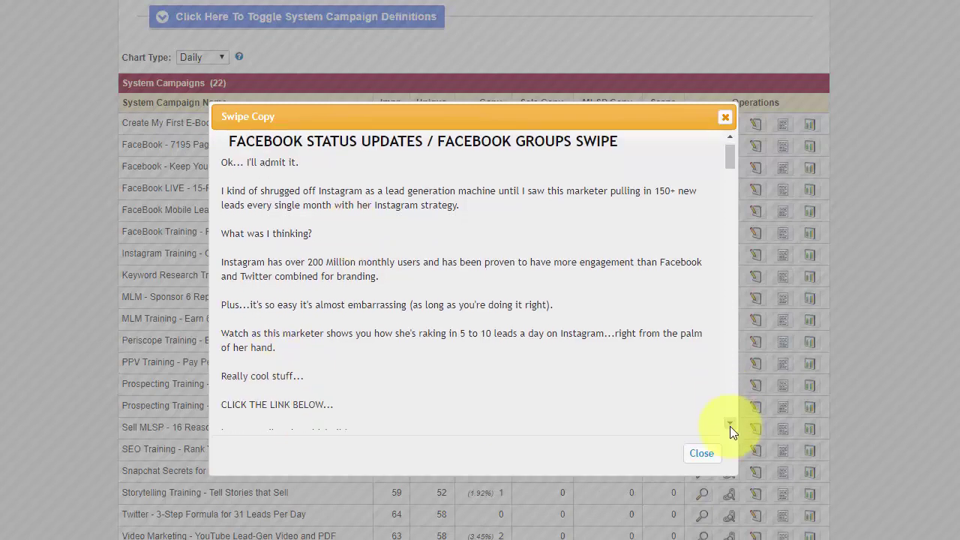
click(735, 427)
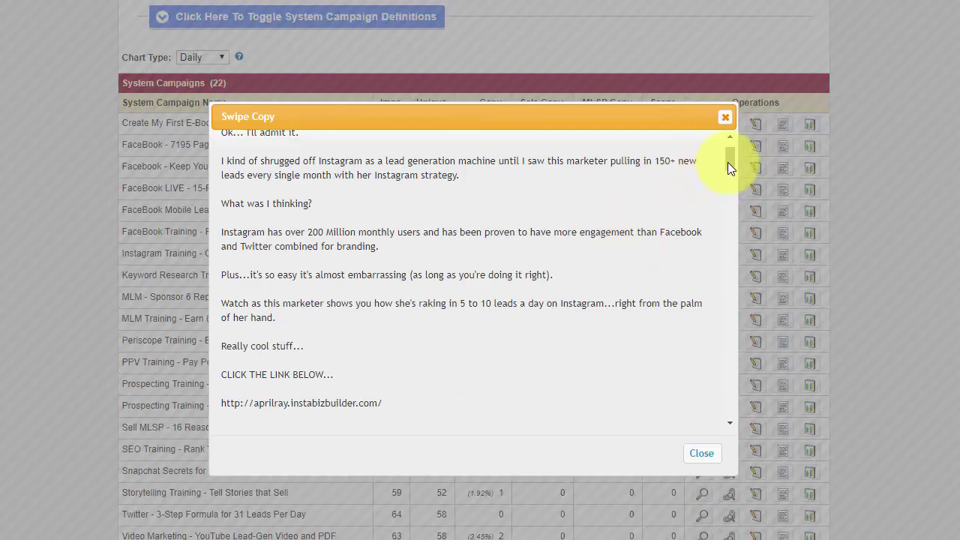
drag(728, 162, 663, 180)
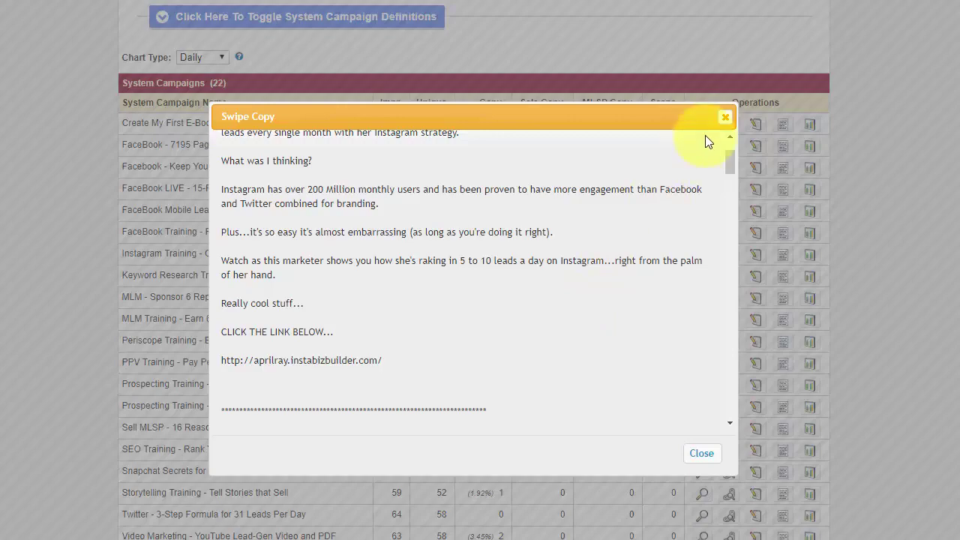
click(725, 121)
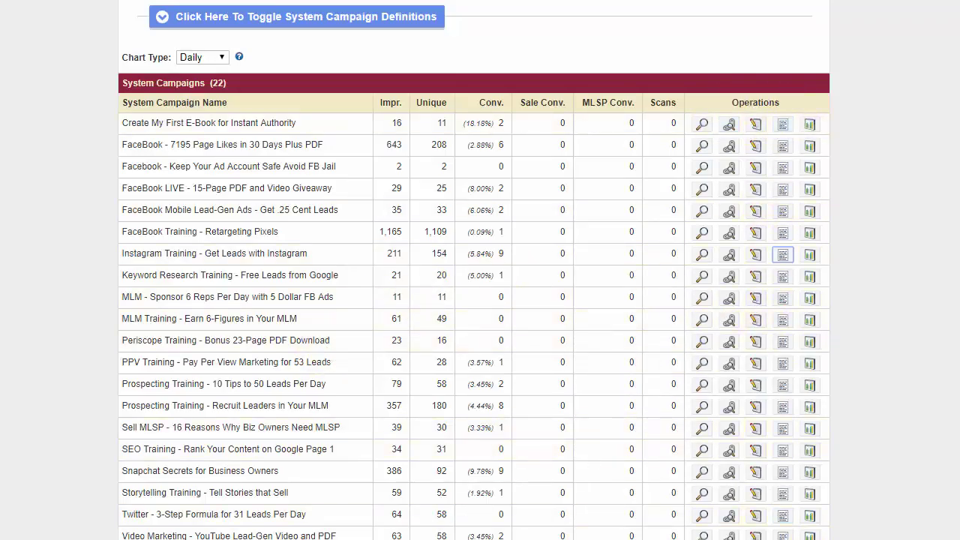
scroll(480, 300, down, 1)
scroll(480, 300, up, 2)
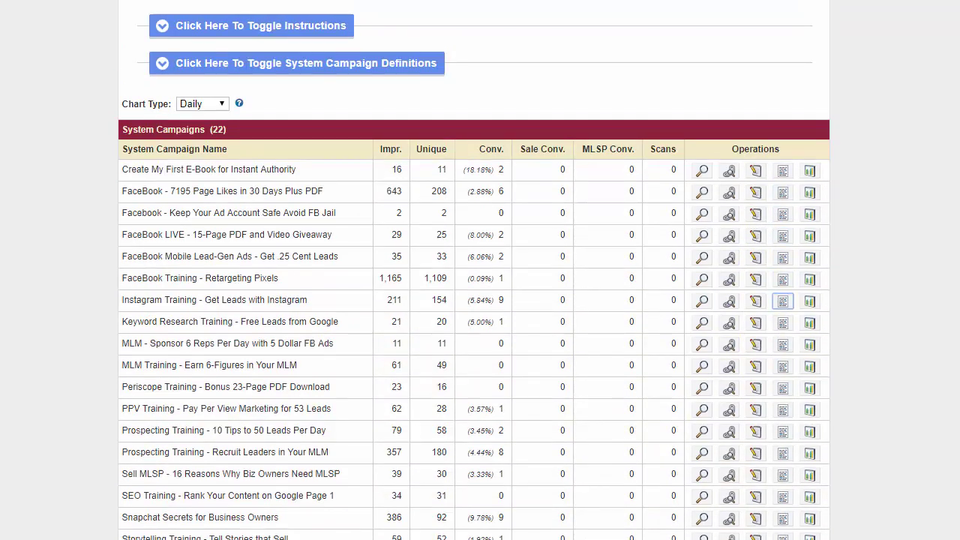